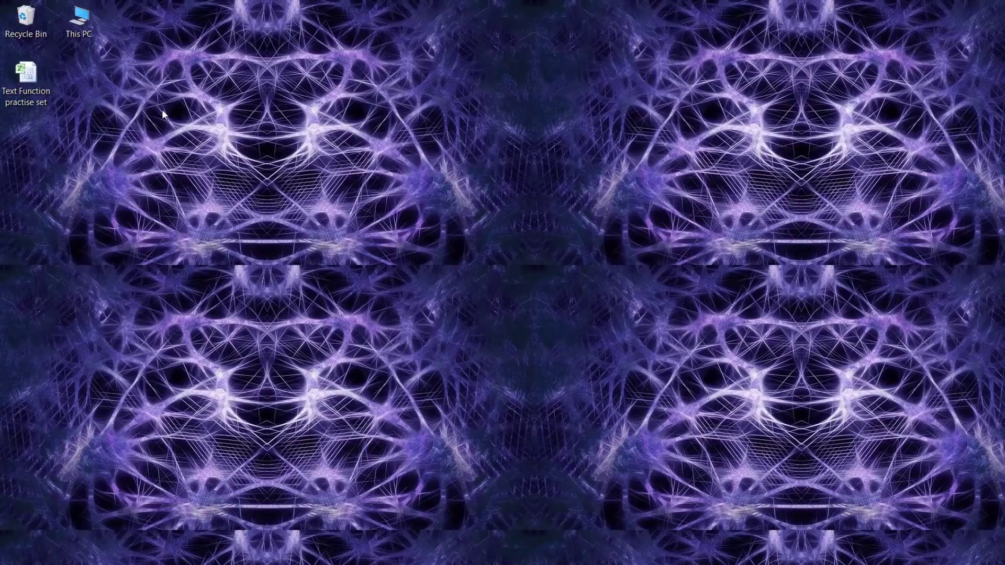
# Step: Open the Text Function practise set workbook, check the padded names on Sheet1, then go to Sheet2
pyautogui.doubleClick(22, 84)
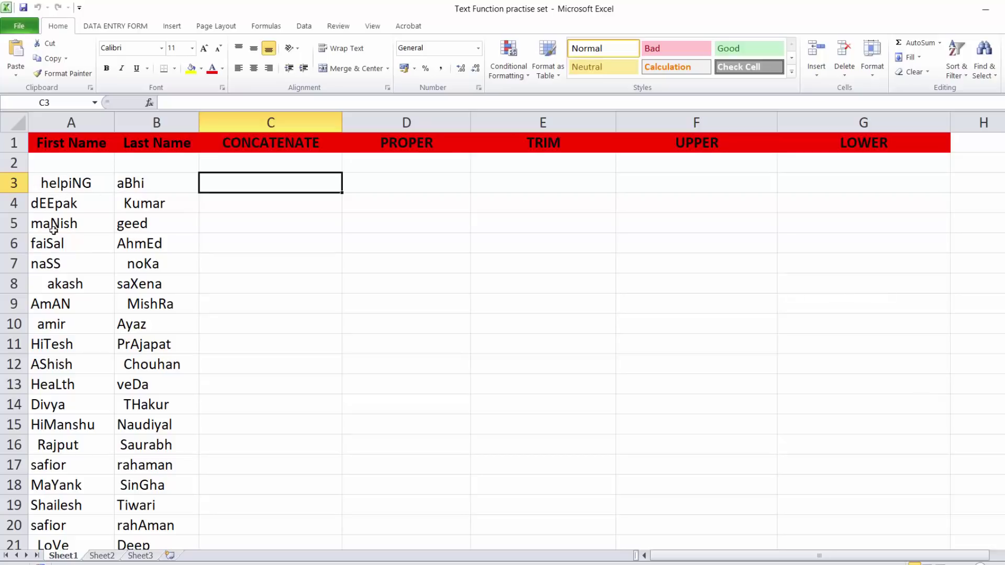
pyautogui.click(47, 286)
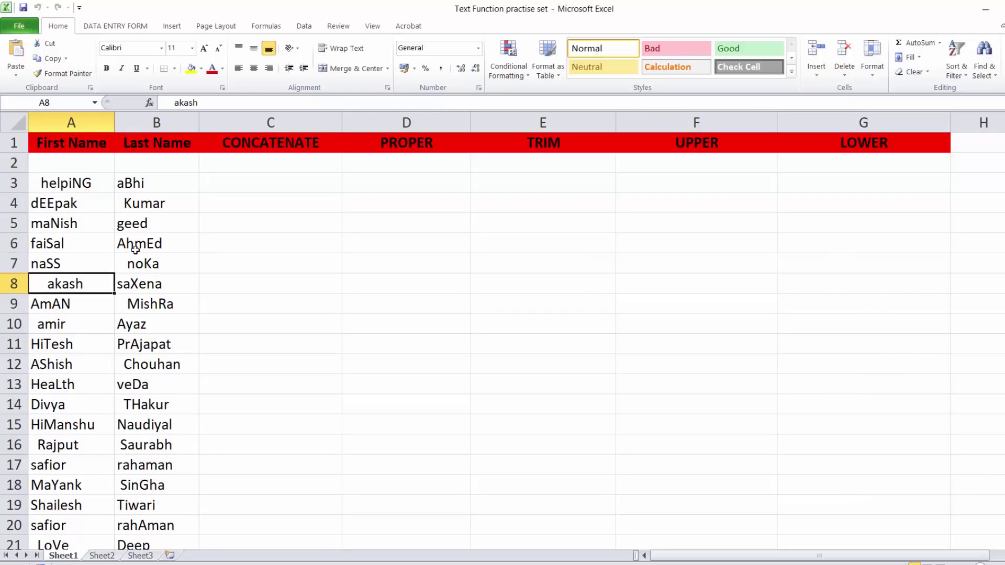
pyautogui.click(87, 245)
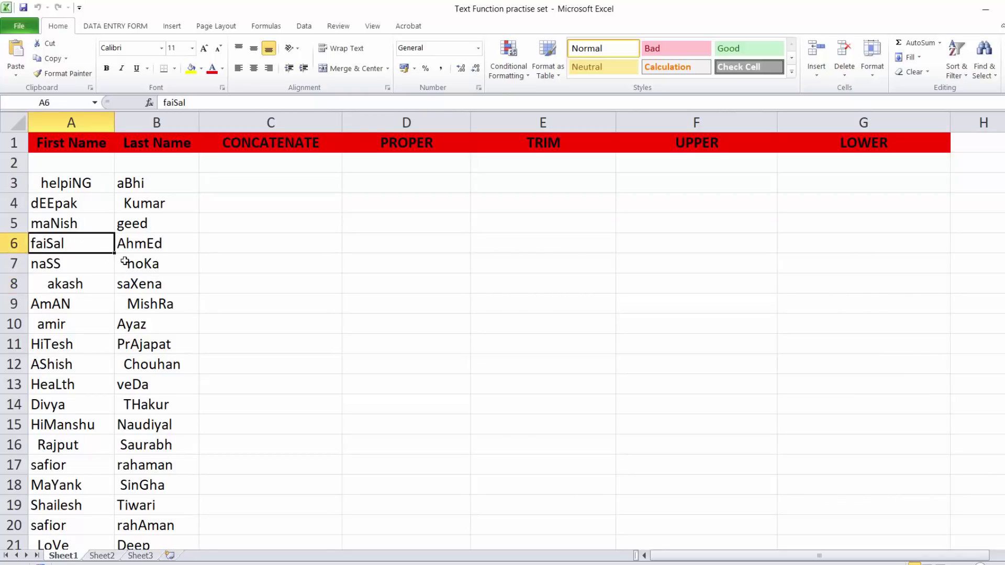
pyautogui.click(67, 325)
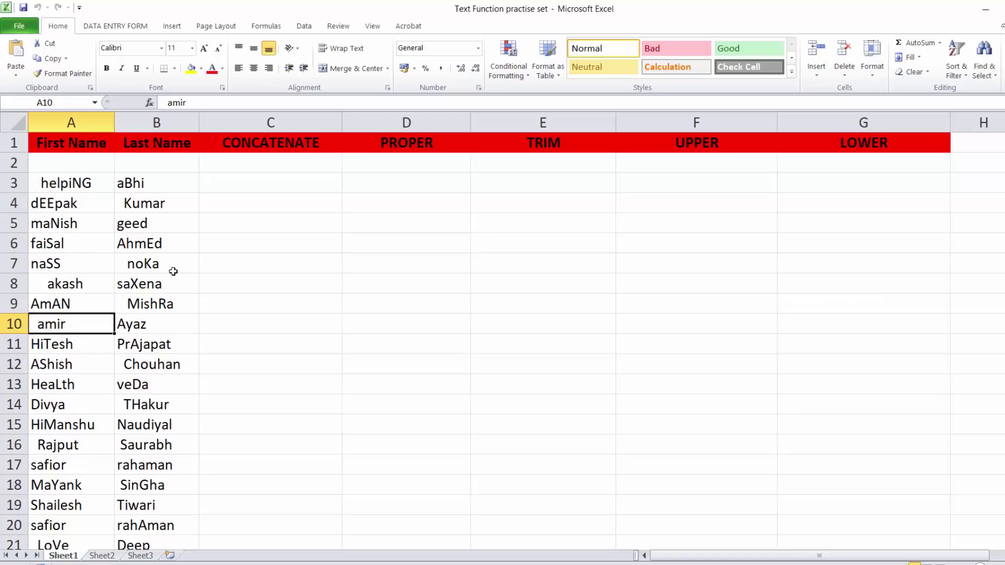
pyautogui.click(257, 185)
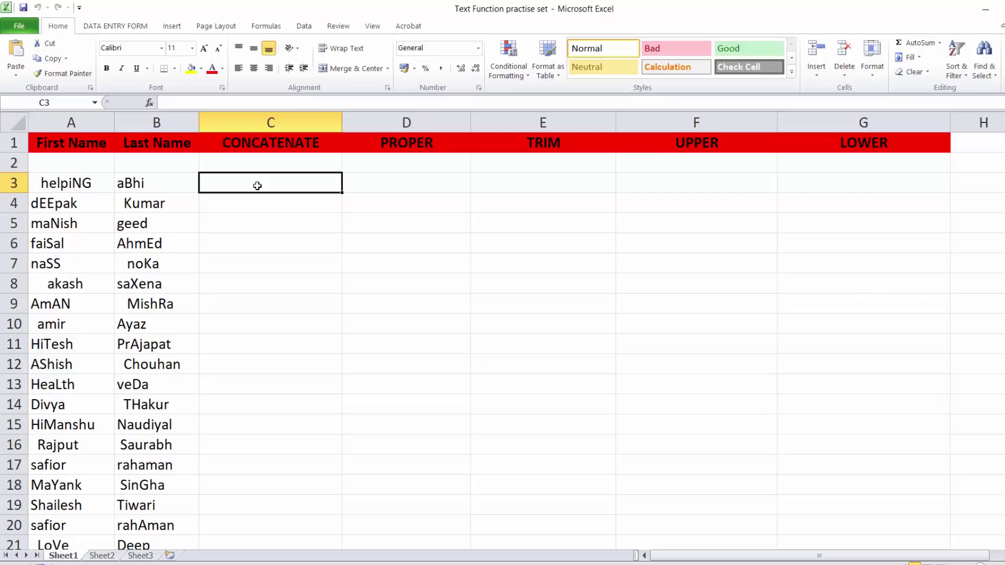
pyautogui.click(102, 556)
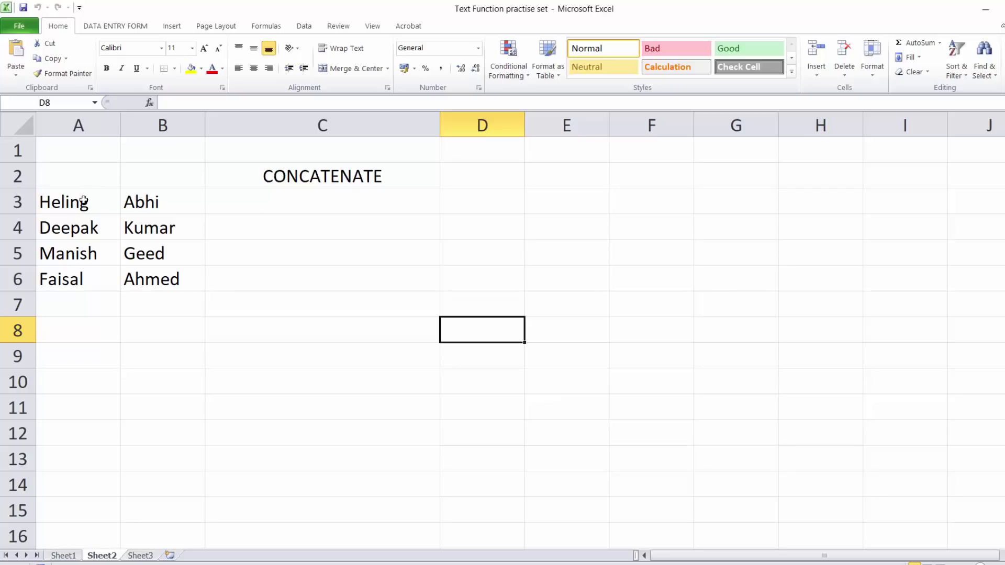
# Step: Enter =CONCATENATE(A3,B3) in C3 on Sheet2 so the names join as HelingAbhi
pyautogui.doubleClick(288, 204)
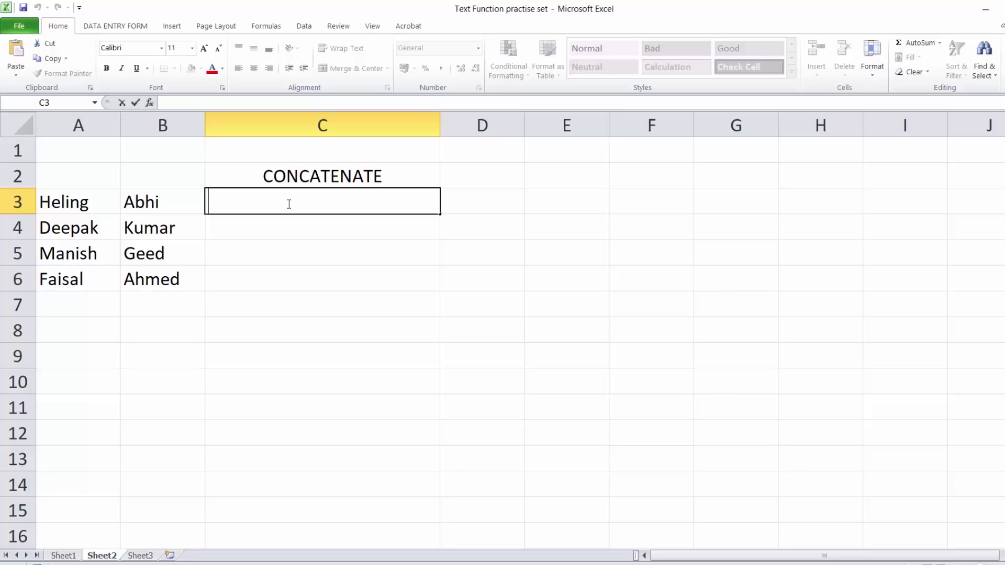
pyautogui.write('=')
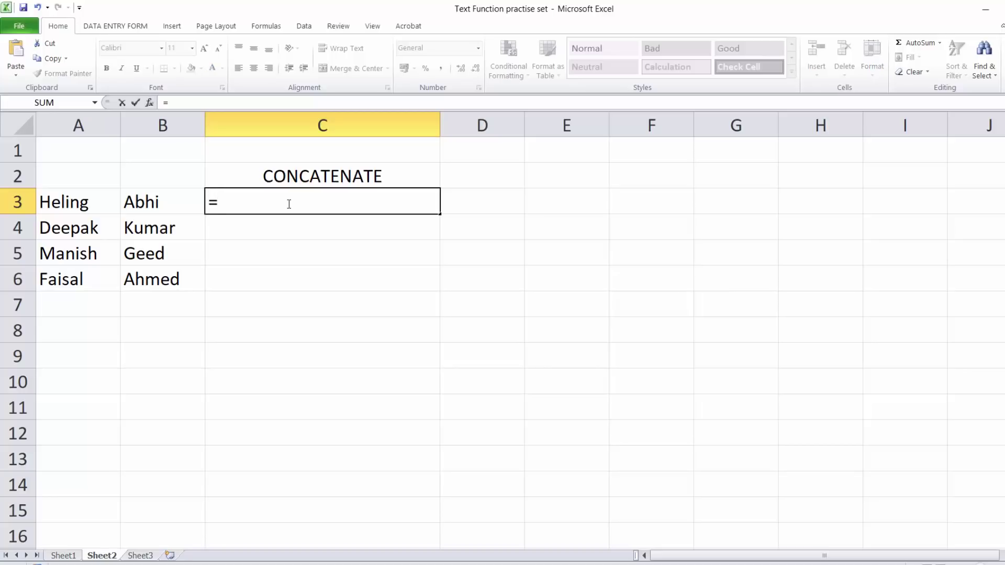
pyautogui.write('con')
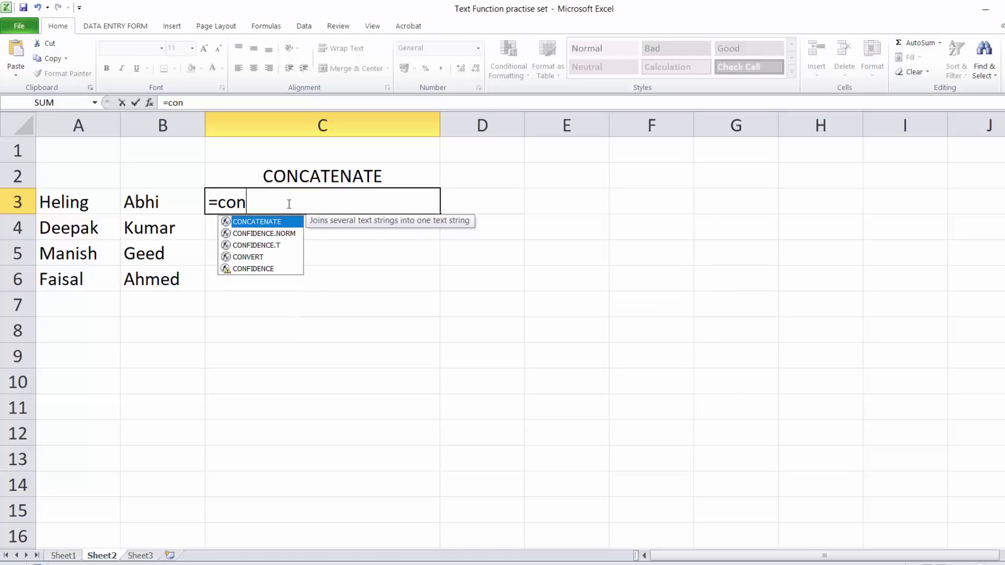
pyautogui.doubleClick(252, 223)
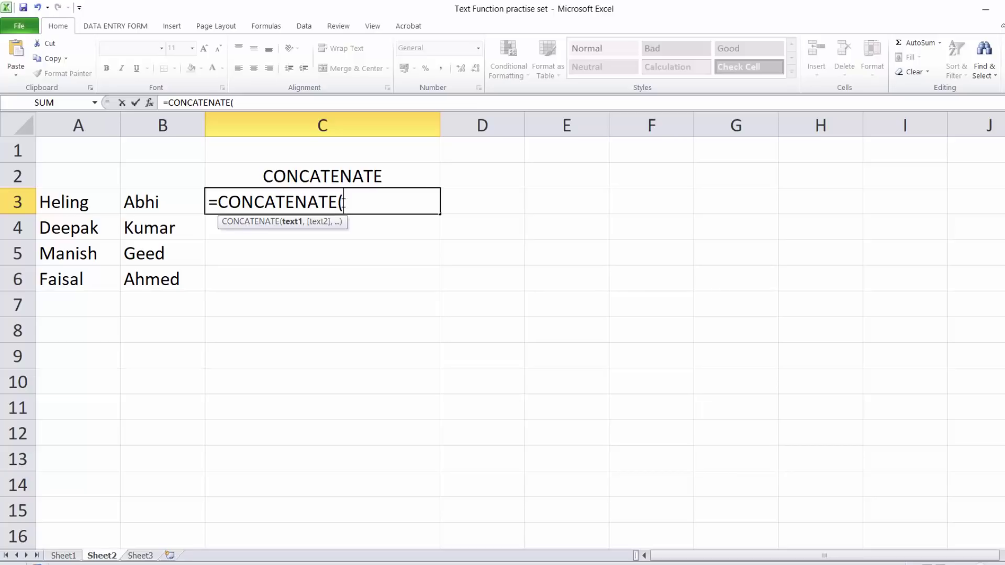
pyautogui.click(84, 204)
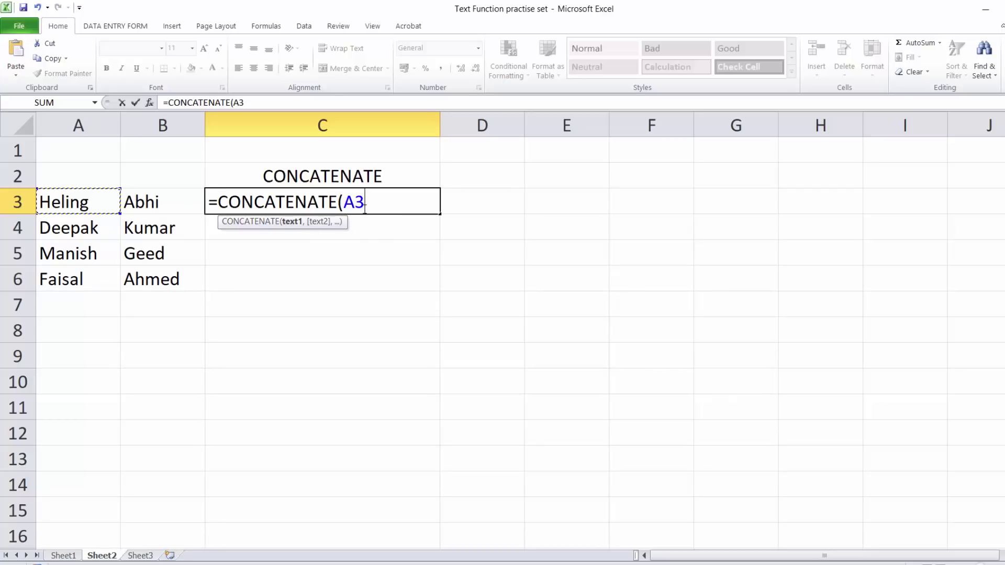
pyautogui.write(',')
pyautogui.click(154, 198)
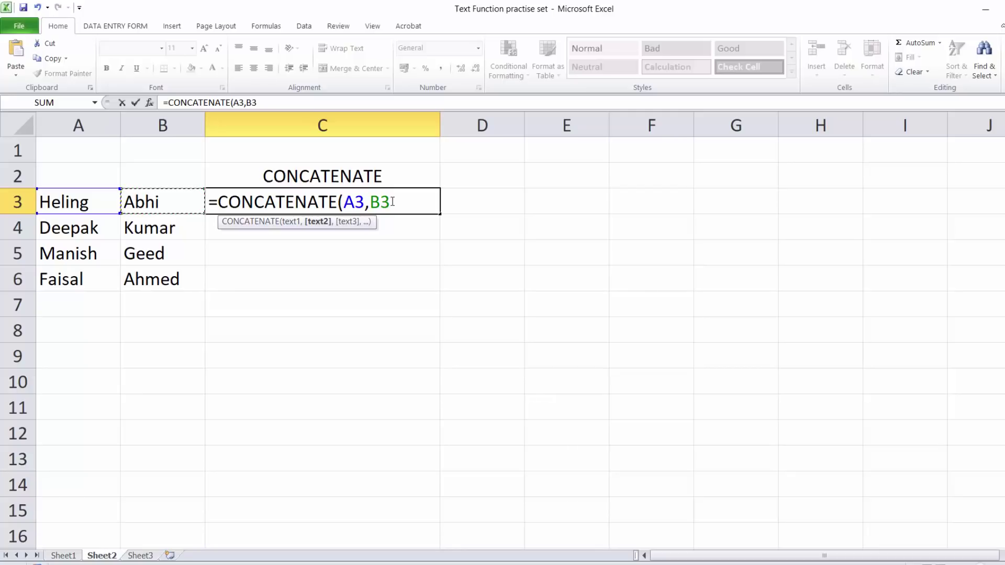
pyautogui.write(')')
pyautogui.press('Return')
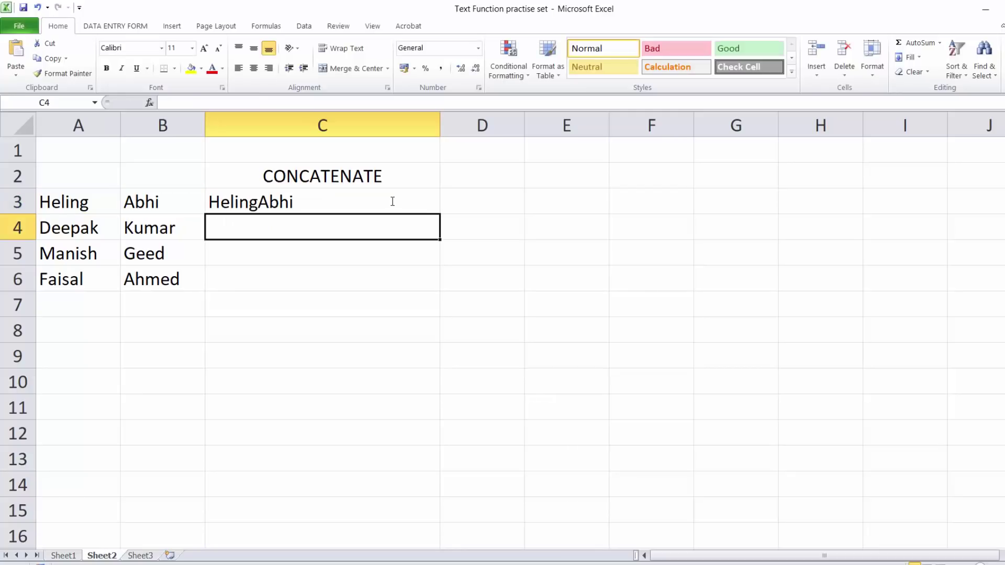
pyautogui.click(359, 198)
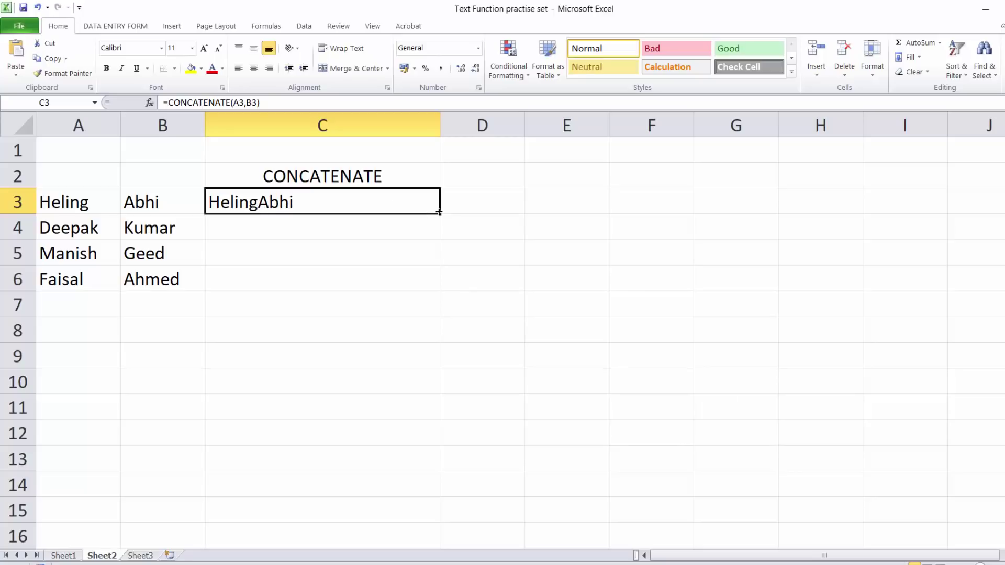
pyautogui.moveTo(439, 212); pyautogui.dragTo(440, 300)
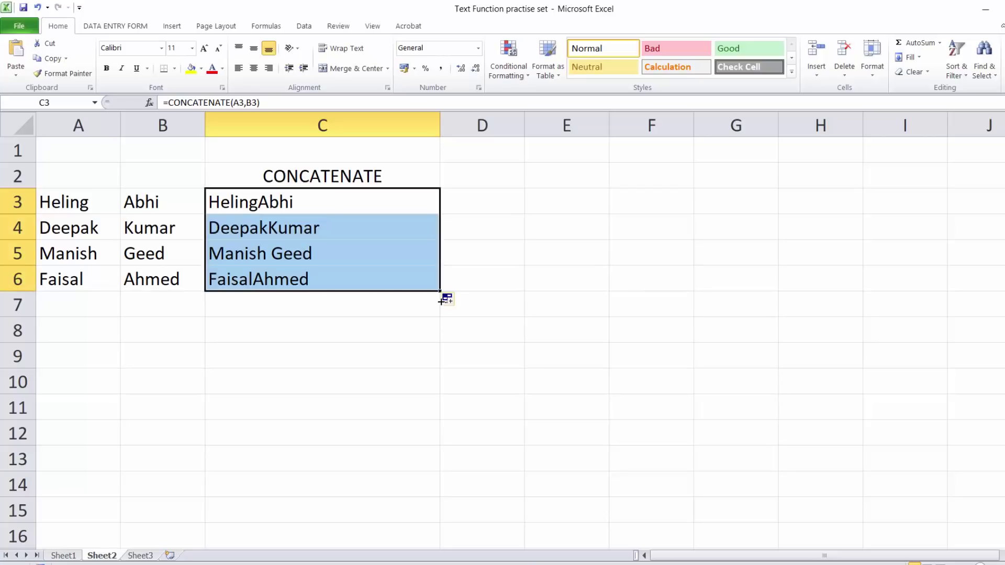
pyautogui.click(473, 285)
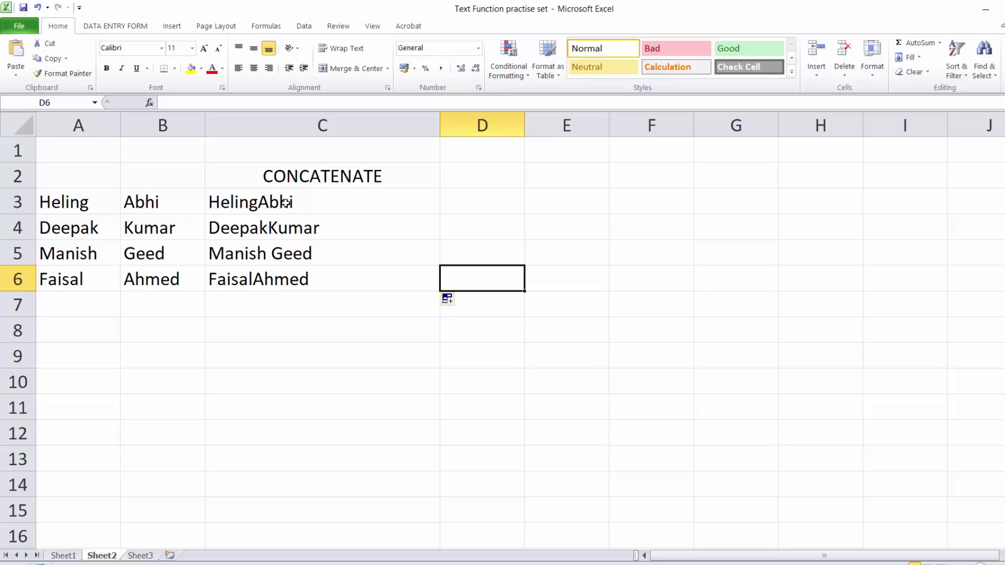
pyautogui.click(309, 204)
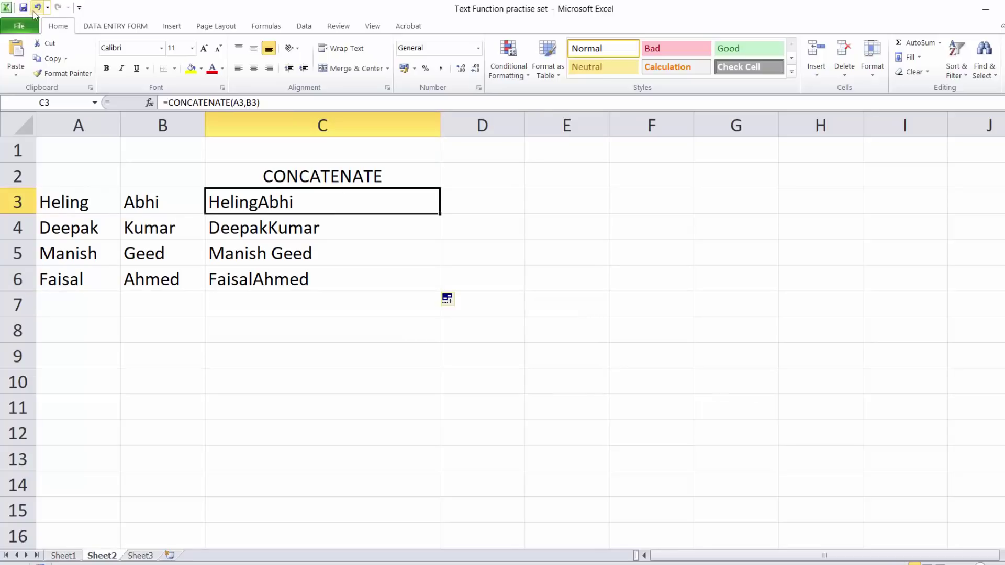
# Step: Undo the earlier fill and re-enter C3 as =CONCATENATE(A3," ",B3) to add a space
pyautogui.click(38, 8)
pyautogui.click(39, 7)
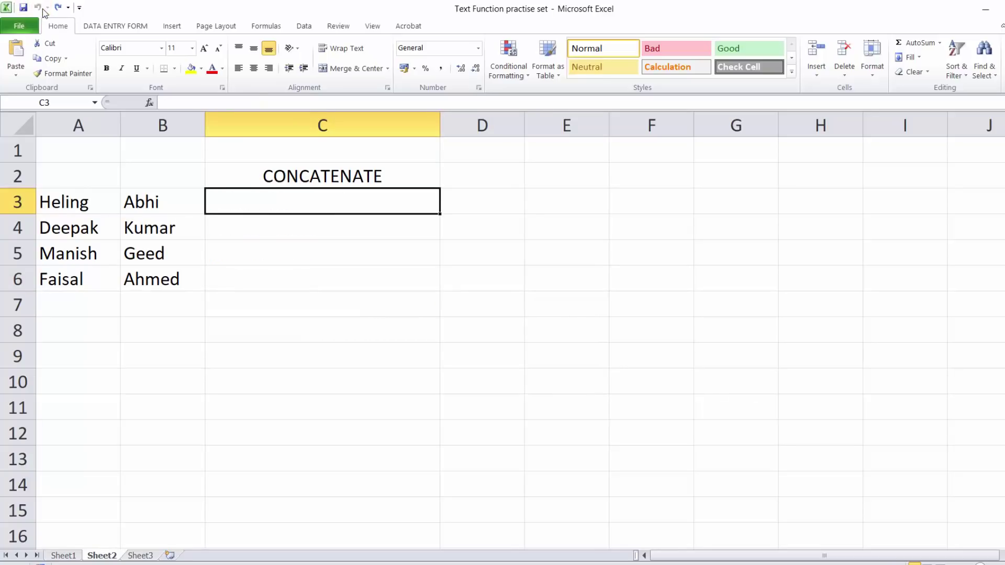
pyautogui.doubleClick(253, 195)
pyautogui.write('=')
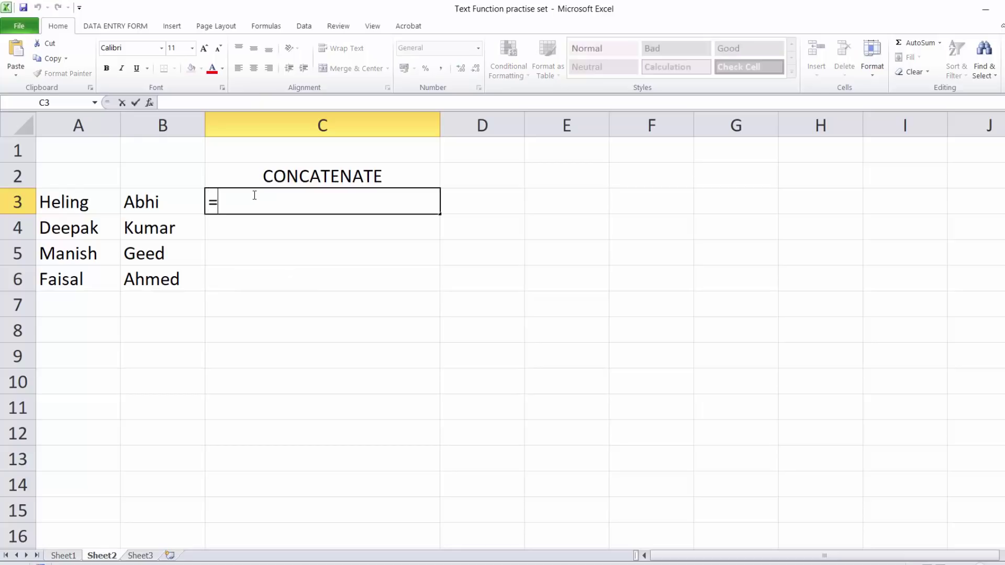
pyautogui.write('co')
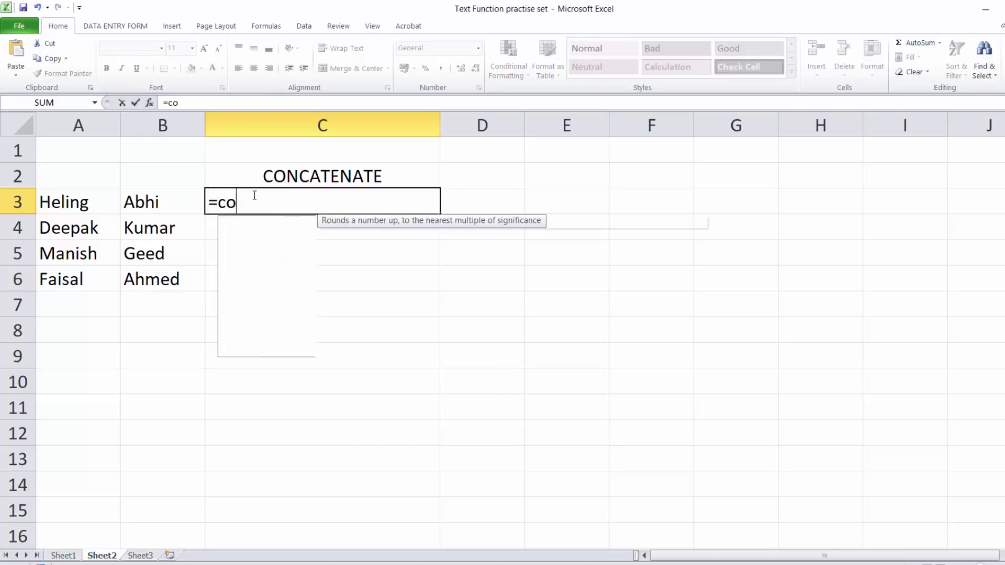
pyautogui.write('n')
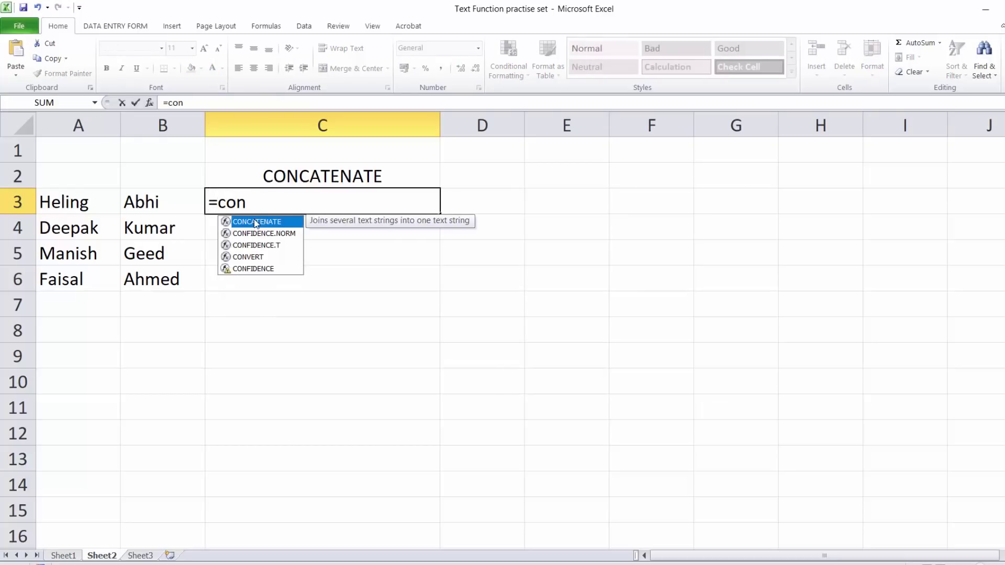
pyautogui.doubleClick(256, 222)
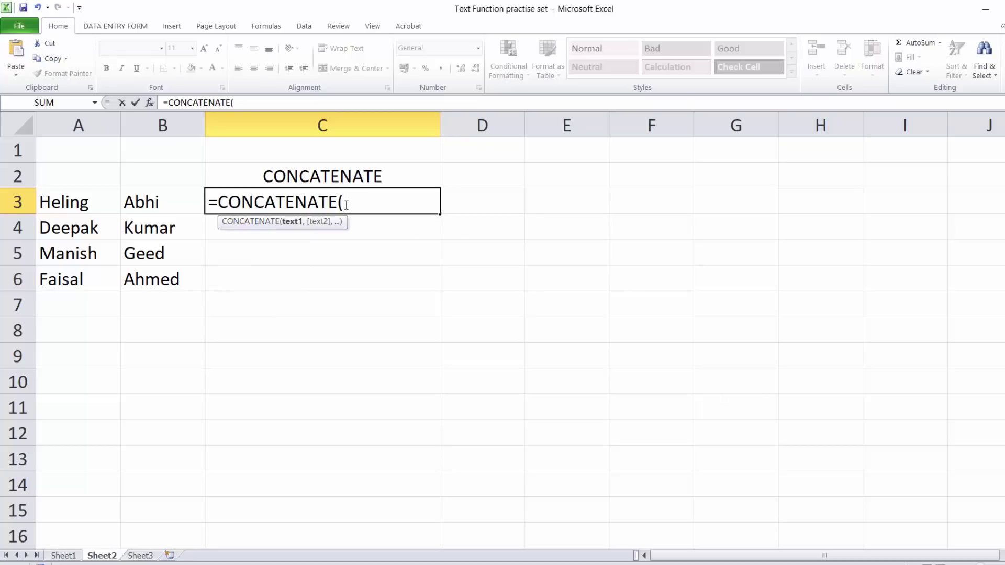
pyautogui.click(89, 202)
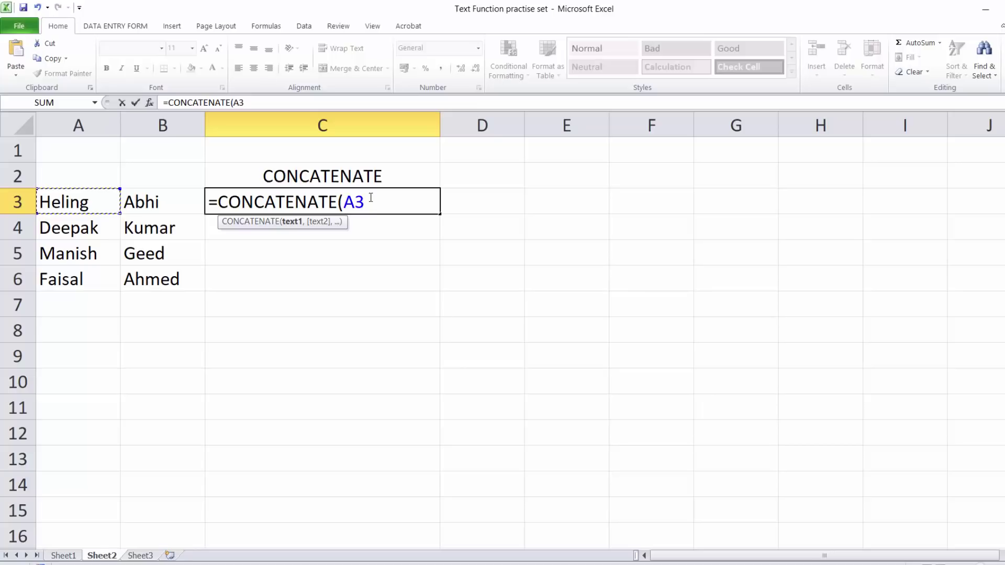
pyautogui.write(',')
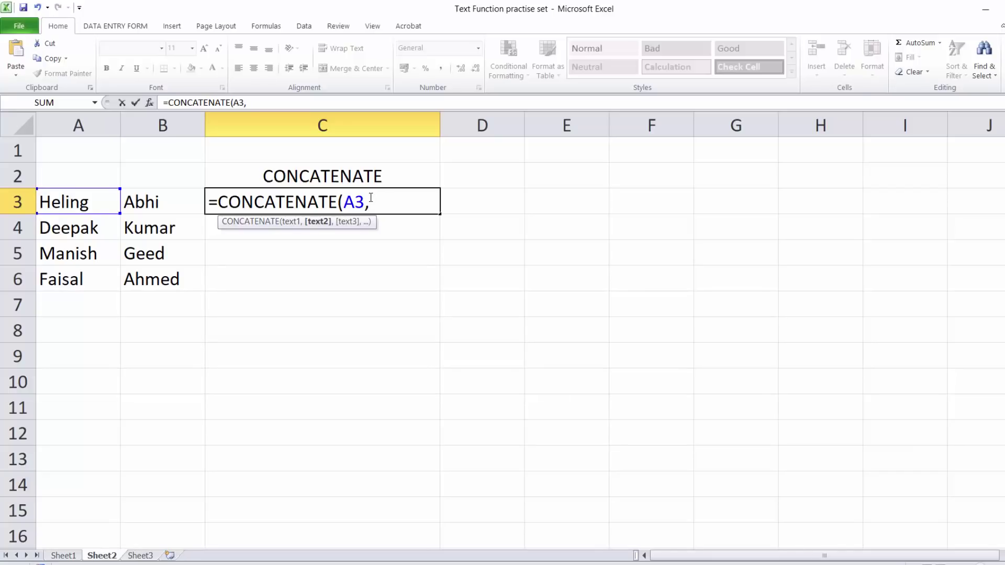
pyautogui.write('"')
pyautogui.write(' "')
pyautogui.write(',')
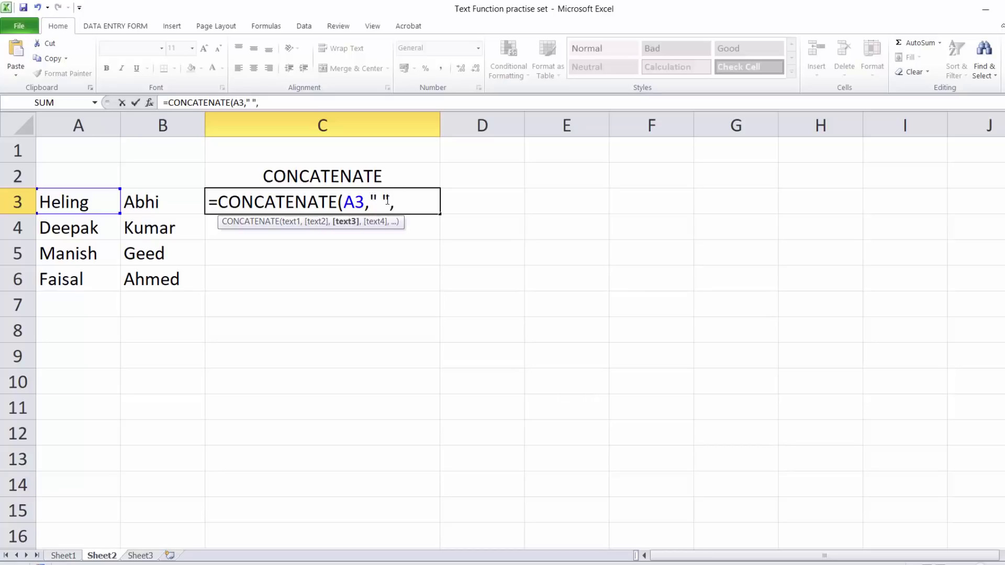
pyautogui.click(157, 203)
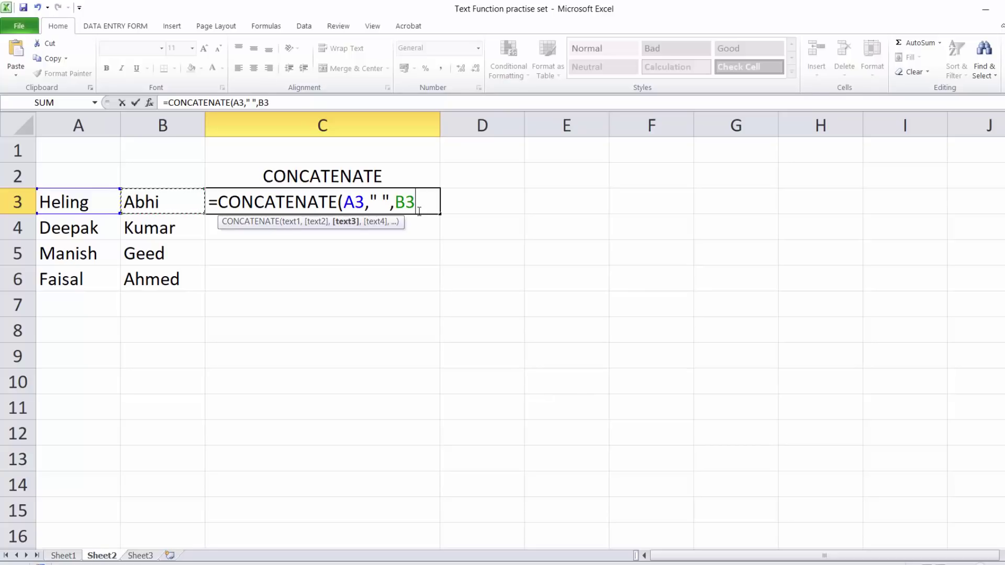
pyautogui.press('Return')
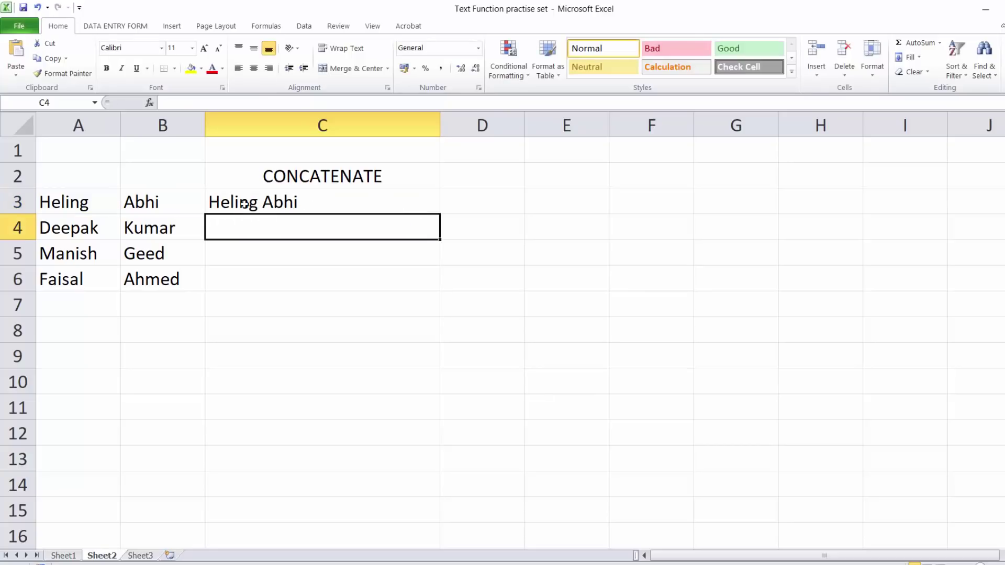
pyautogui.click(418, 203)
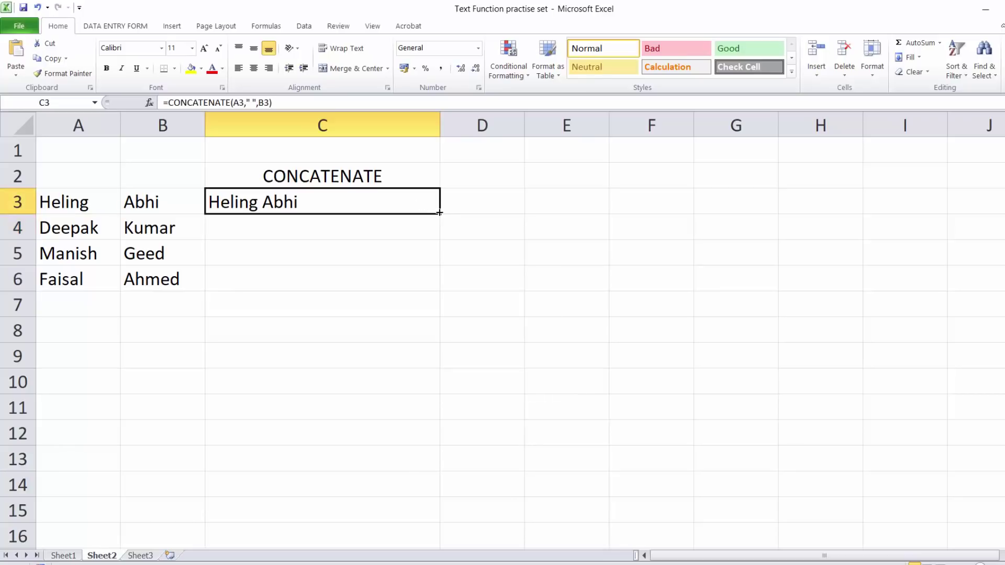
pyautogui.doubleClick(439, 213)
pyautogui.click(360, 315)
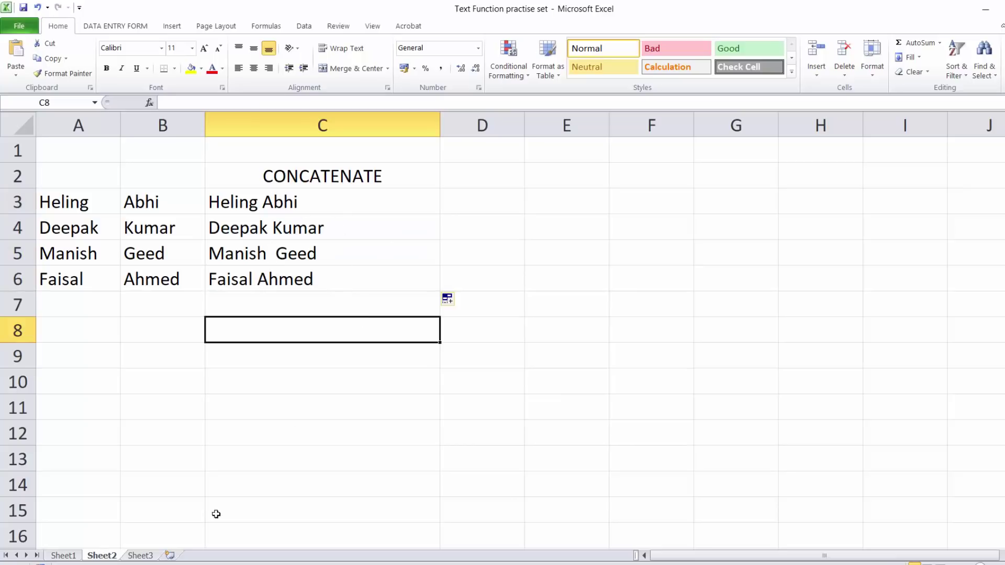
# Step: On Sheet1, enter =CONCATENATE(A3," ",B3) in C3 under the CONCATENATE heading
pyautogui.click(64, 556)
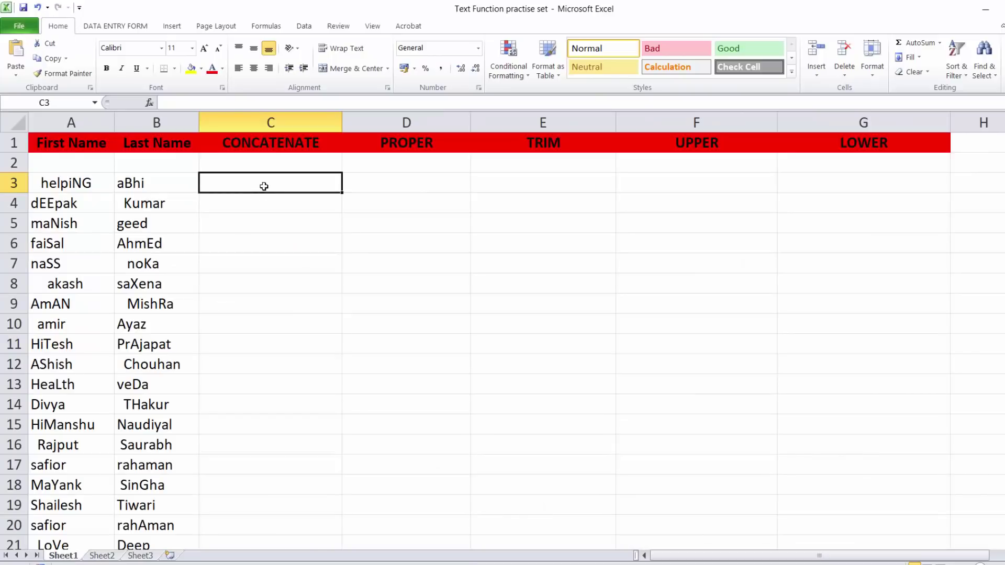
pyautogui.doubleClick(264, 186)
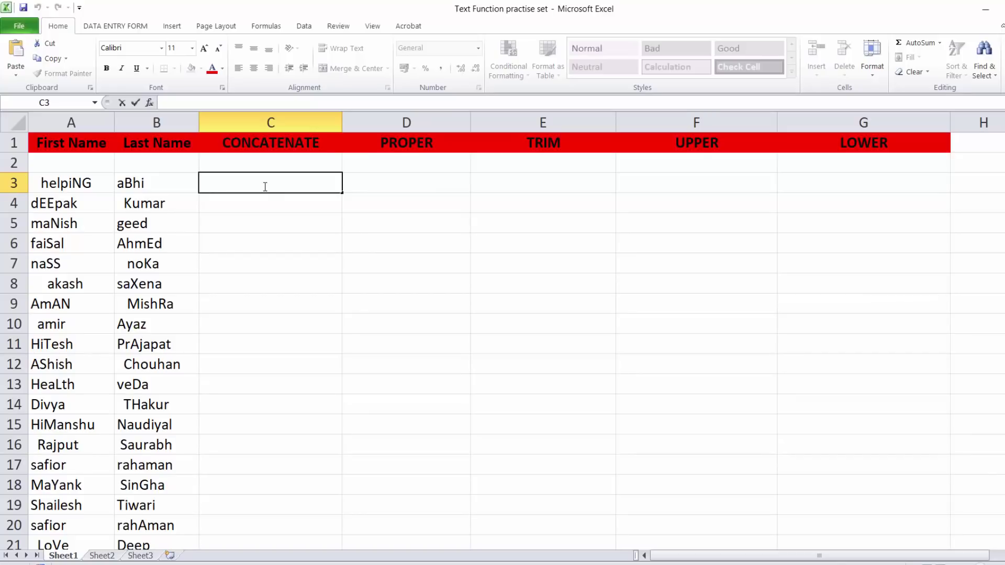
pyautogui.write('=c')
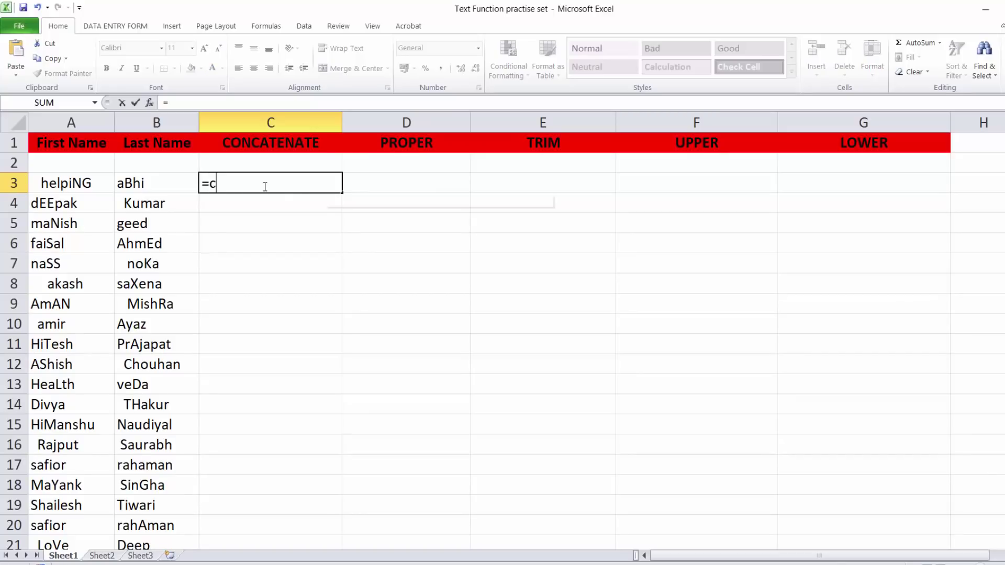
pyautogui.write('on')
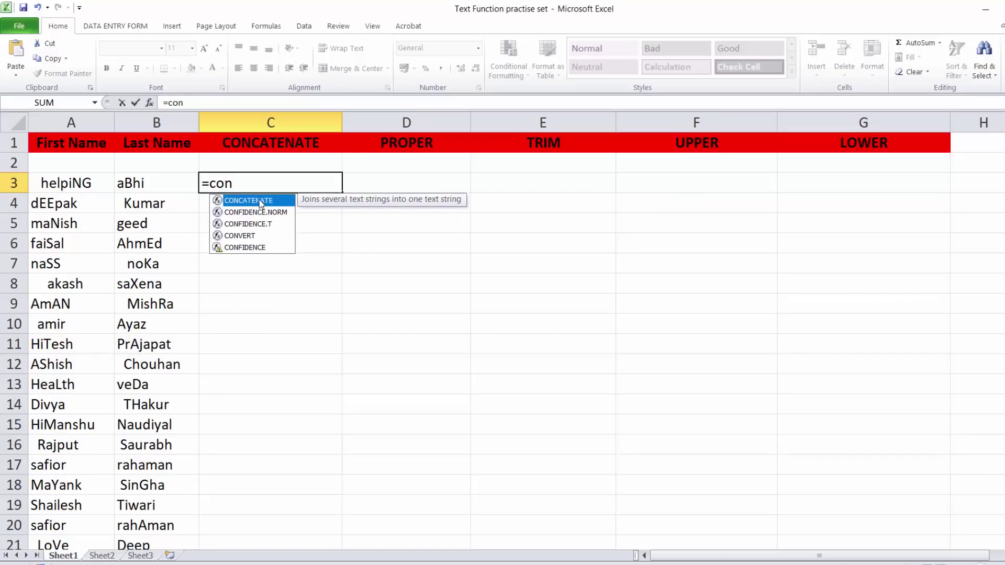
pyautogui.doubleClick(263, 201)
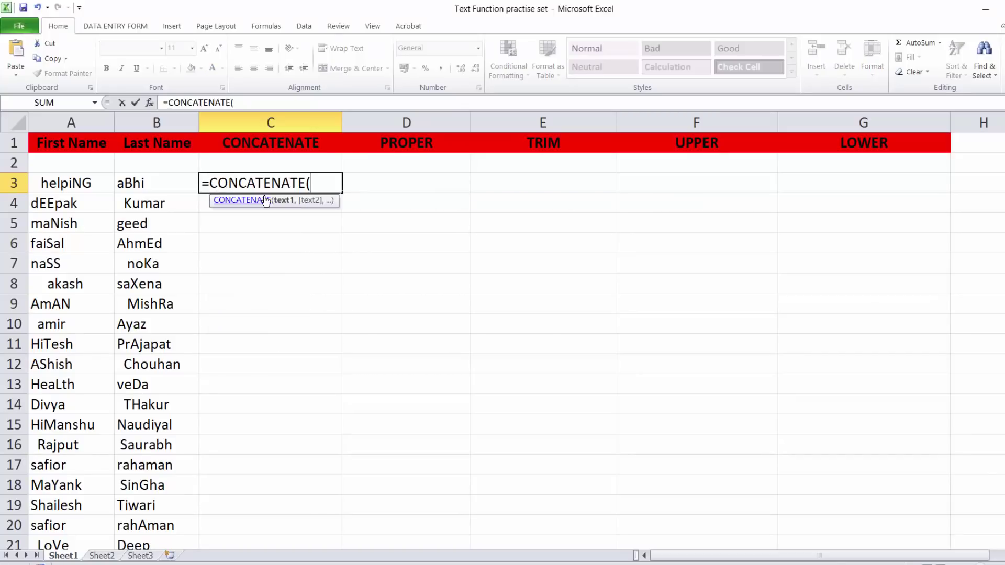
pyautogui.click(87, 184)
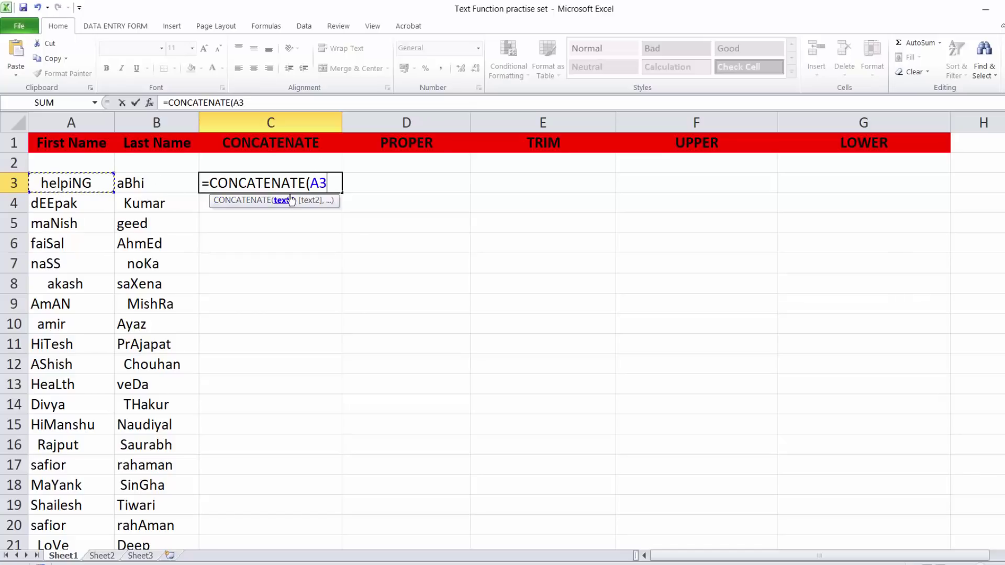
pyautogui.write(',')
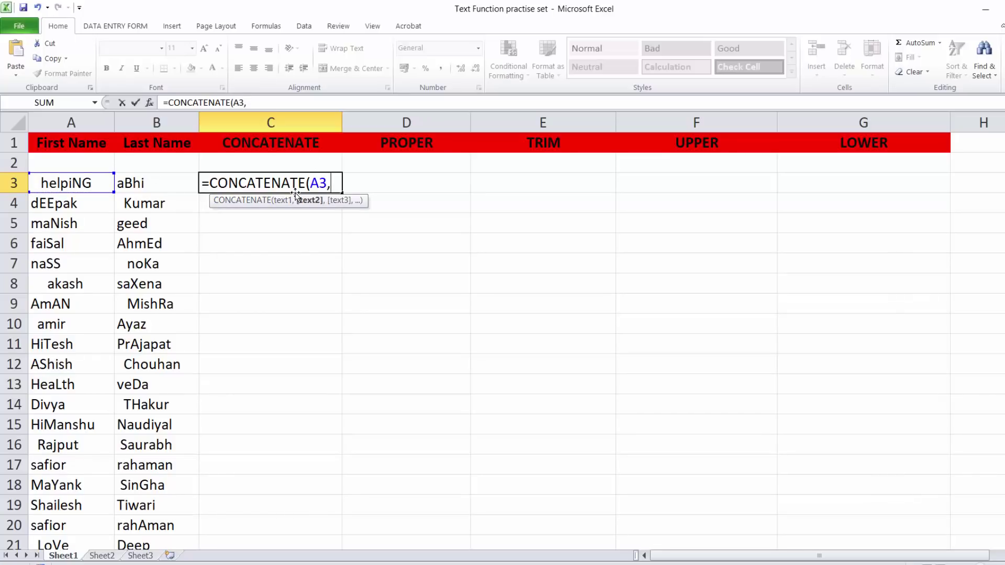
pyautogui.write('"')
pyautogui.write(' "')
pyautogui.write(',')
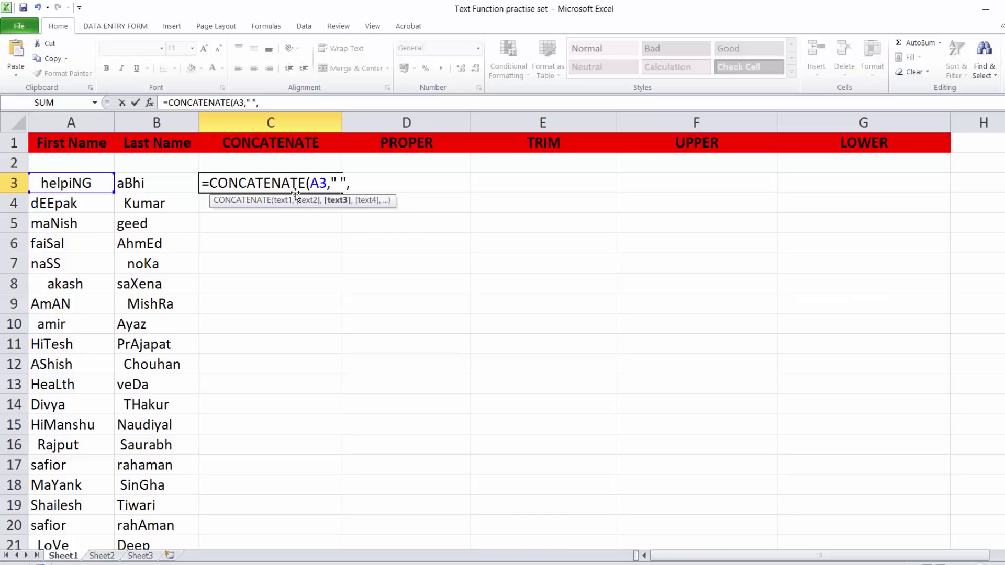
pyautogui.click(141, 184)
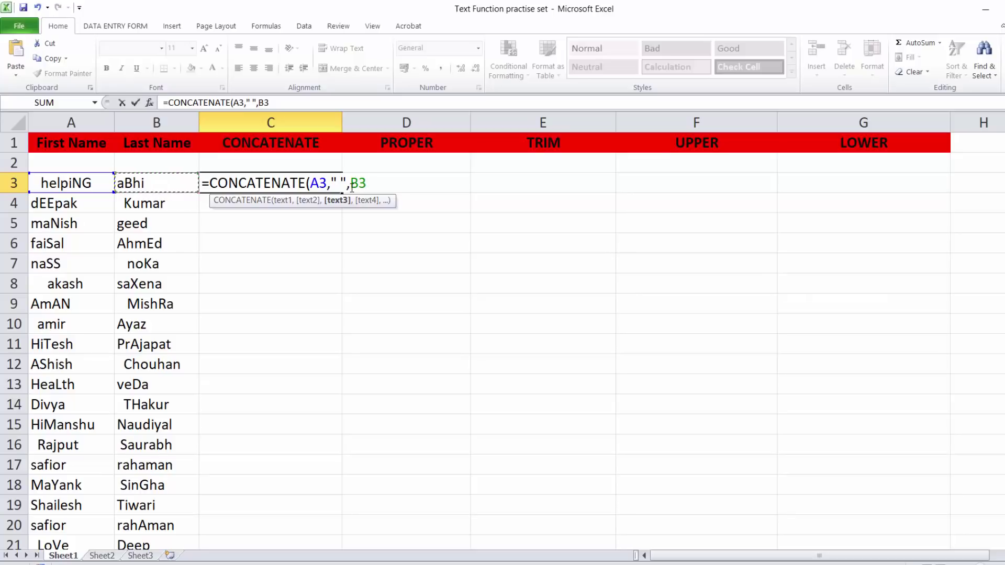
pyautogui.press('Return')
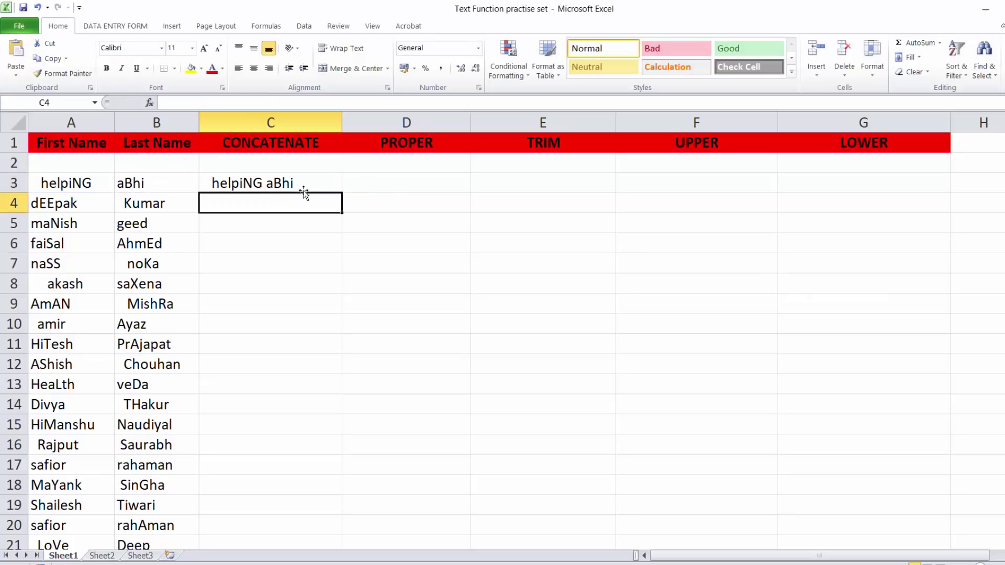
# Step: Fill the C3 CONCATENATE formula down the entire name list
pyautogui.click(304, 187)
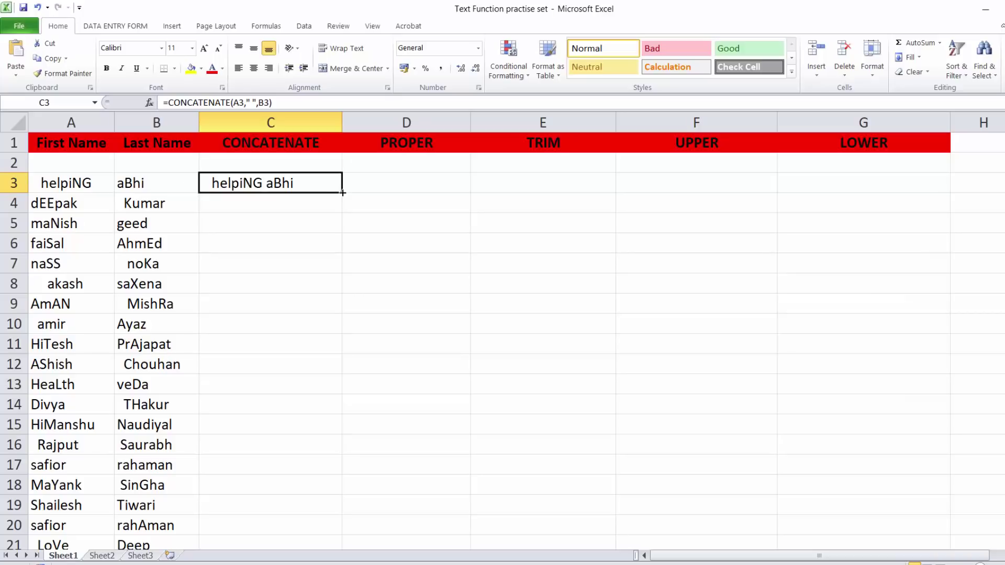
pyautogui.doubleClick(343, 192)
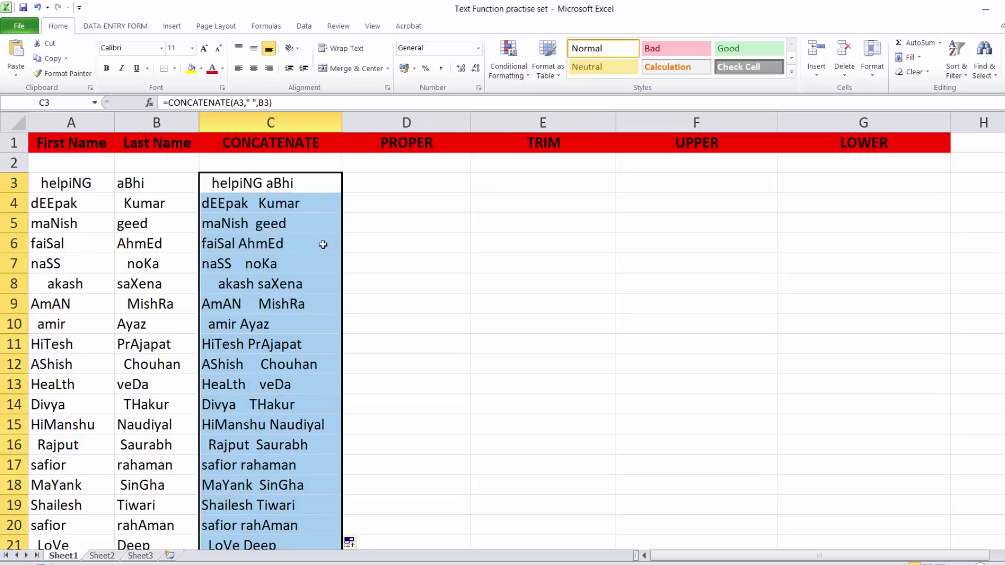
pyautogui.scroll(-2, 318, 261)
pyautogui.scroll(2, 270, 358)
pyautogui.click(386, 181)
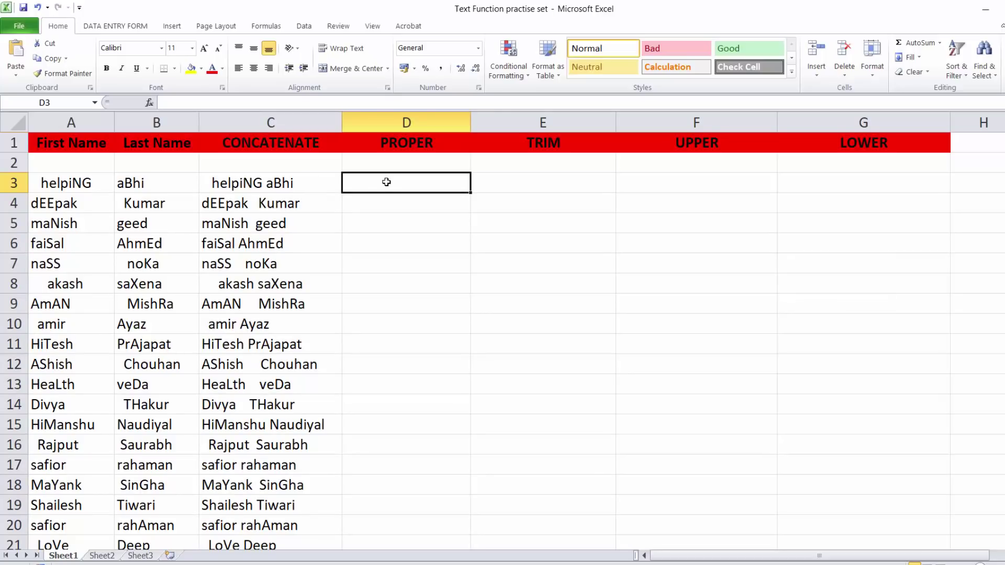
# Step: Enter =PROPER(C3) in D3 to get title-case names like Helping Abhi
pyautogui.write('=')
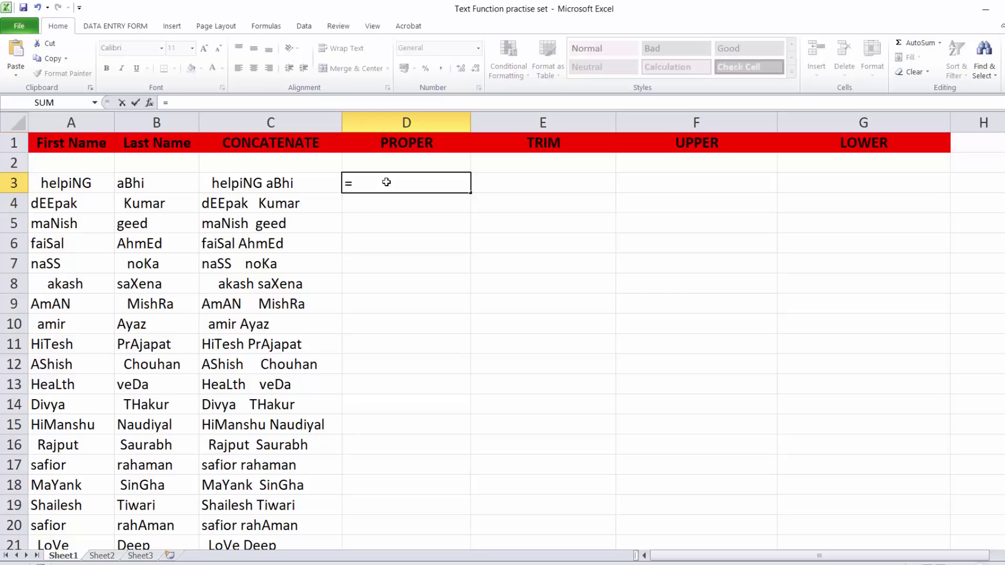
pyautogui.write('pr')
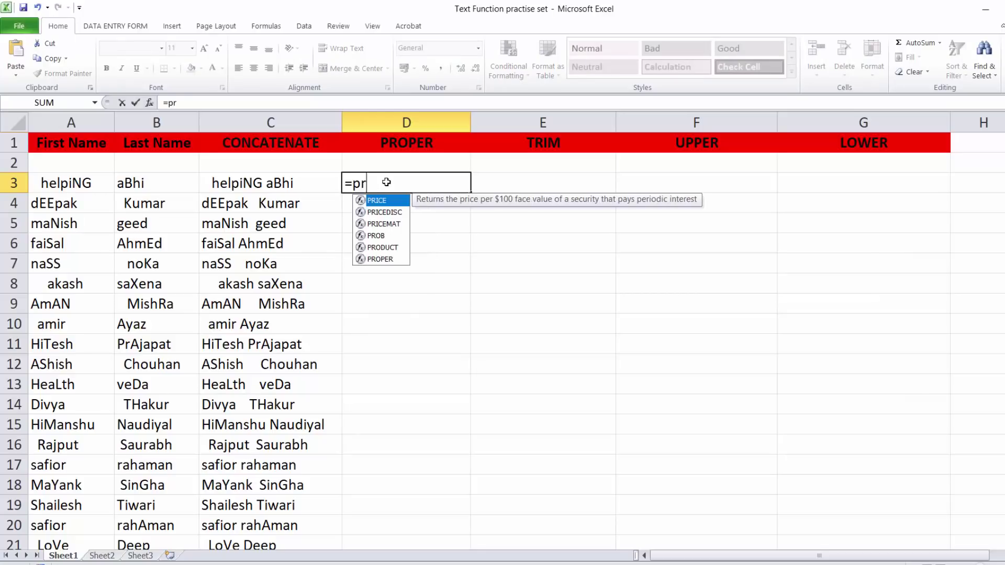
pyautogui.write('op')
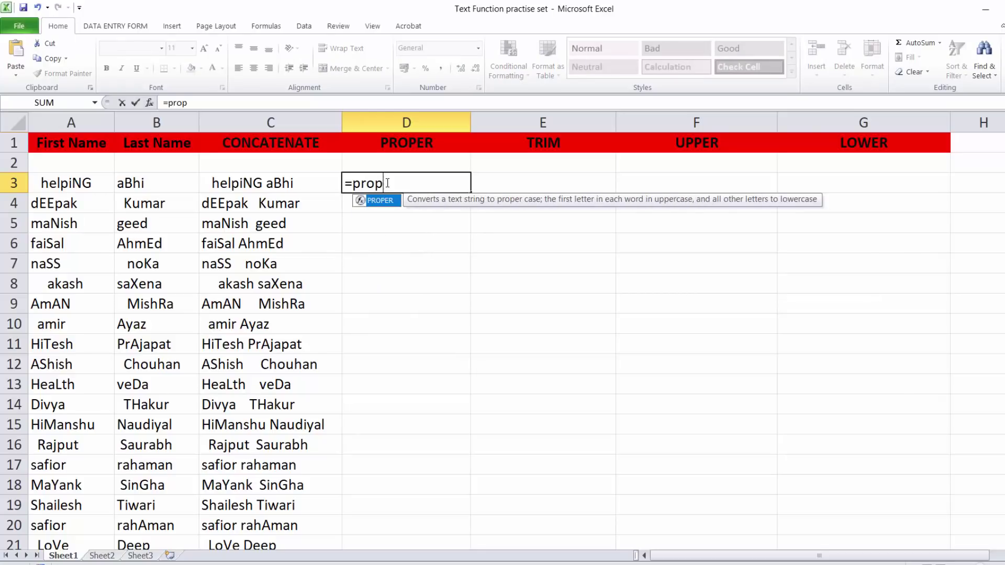
pyautogui.doubleClick(379, 200)
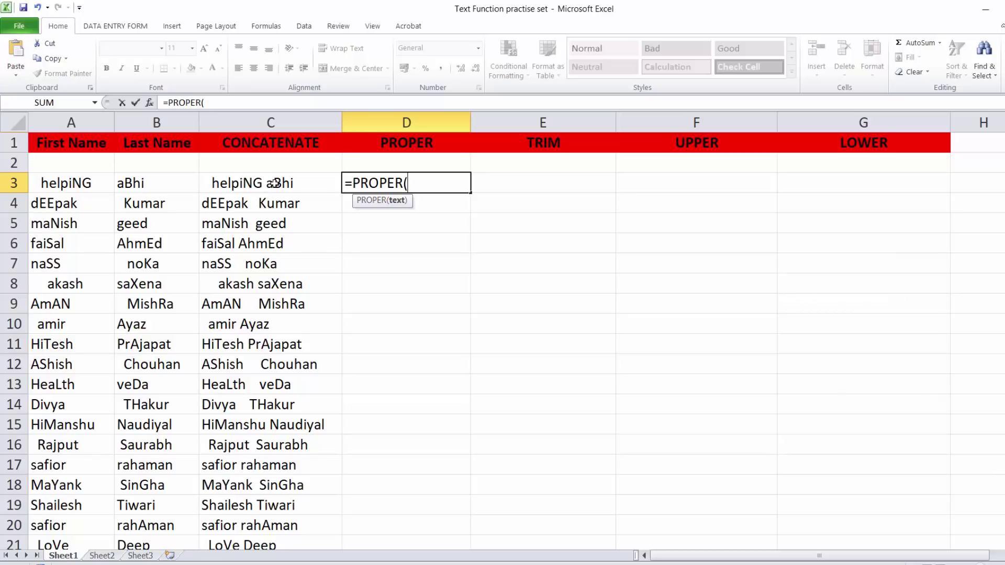
pyautogui.click(275, 182)
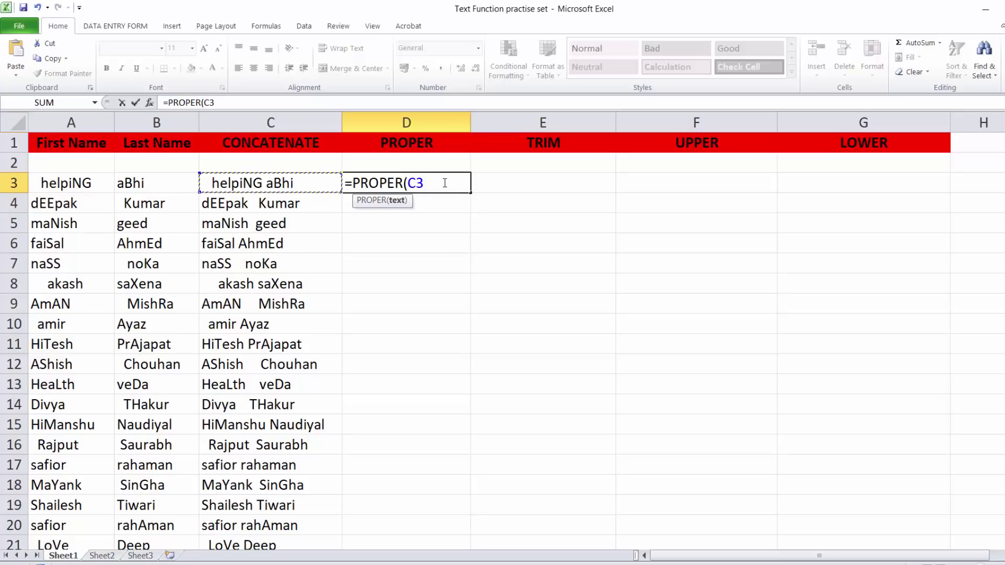
pyautogui.write(')')
pyautogui.press('Return')
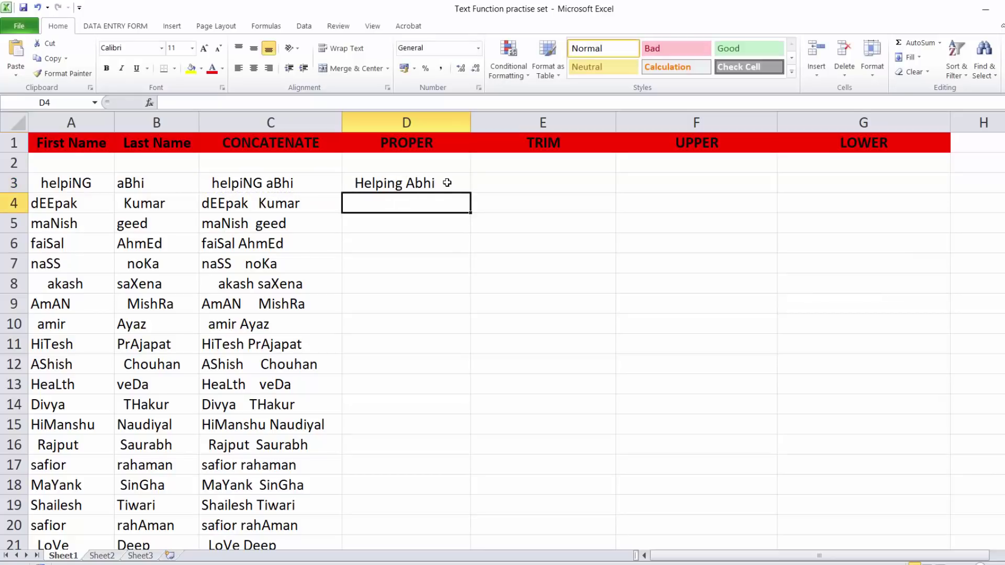
# Step: Copy the PROPER formula from D3 down the name list
pyautogui.click(446, 183)
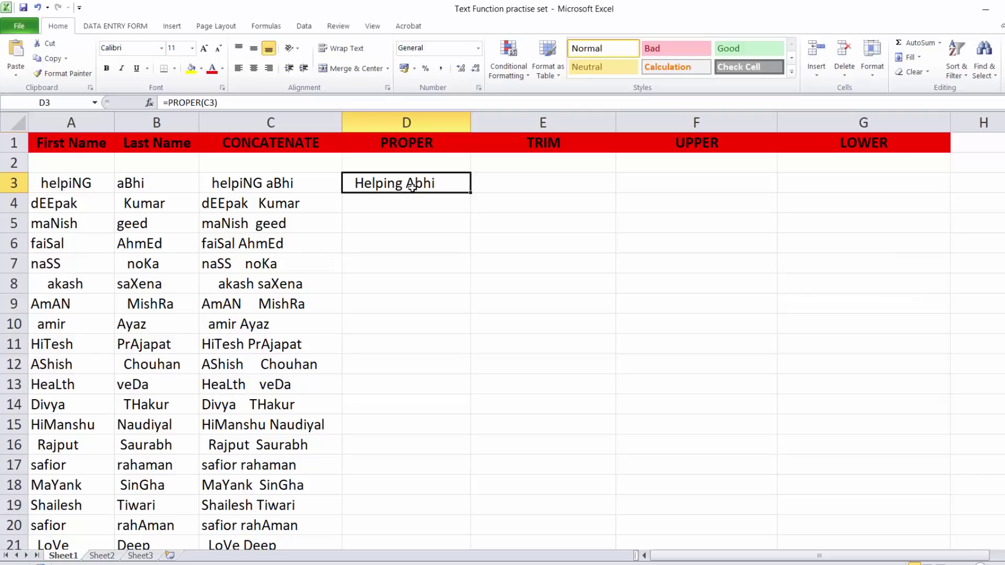
pyautogui.doubleClick(470, 193)
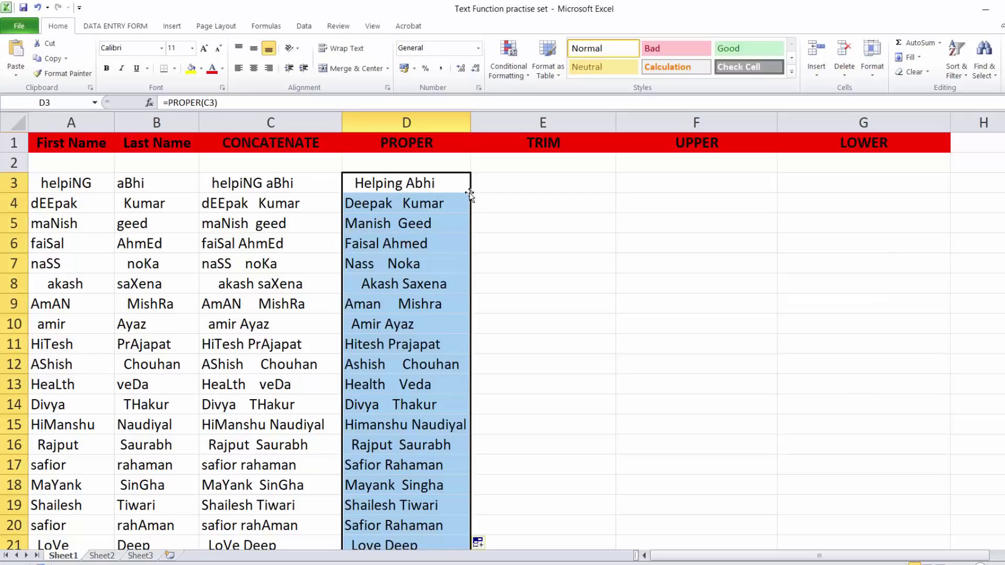
pyautogui.click(495, 184)
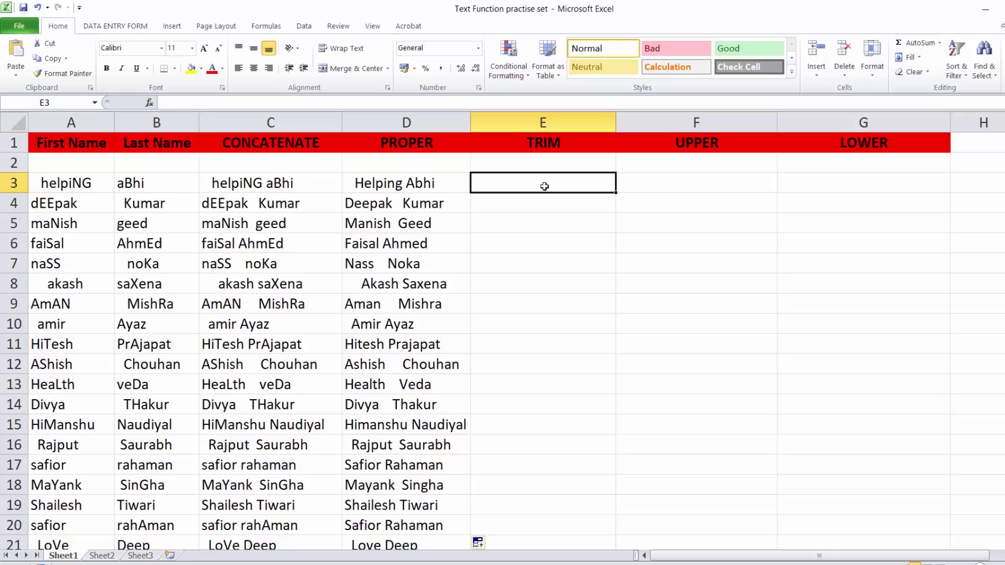
# Step: Enter =TRIM(D3) in E3 to strip extra spaces from the proper-case name
pyautogui.doubleClick(544, 186)
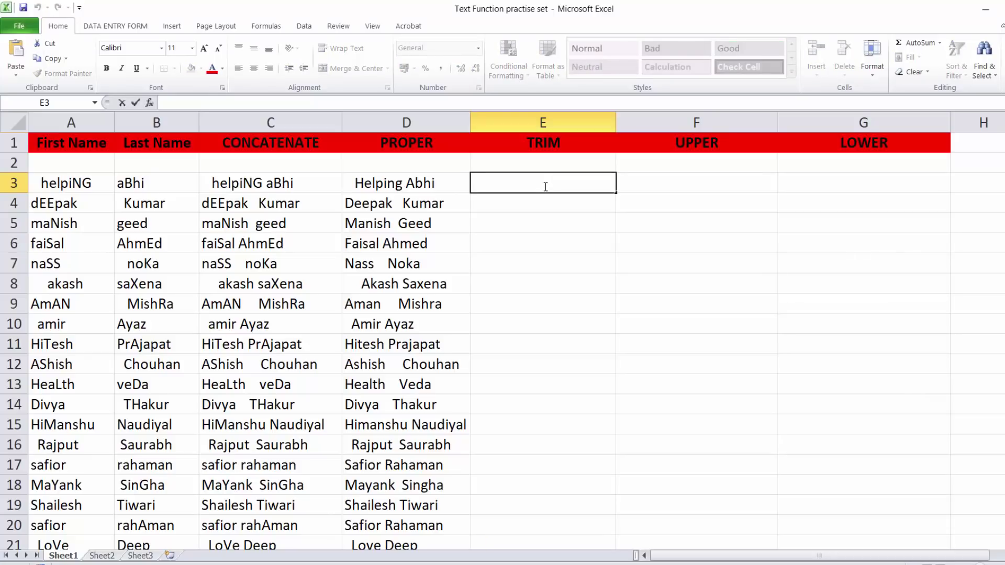
pyautogui.write('=')
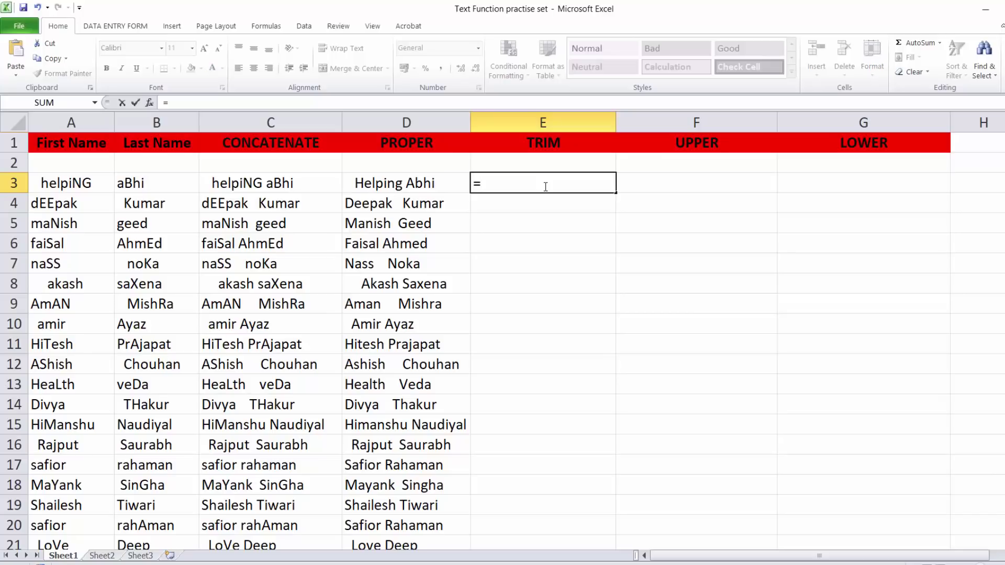
pyautogui.write('tri')
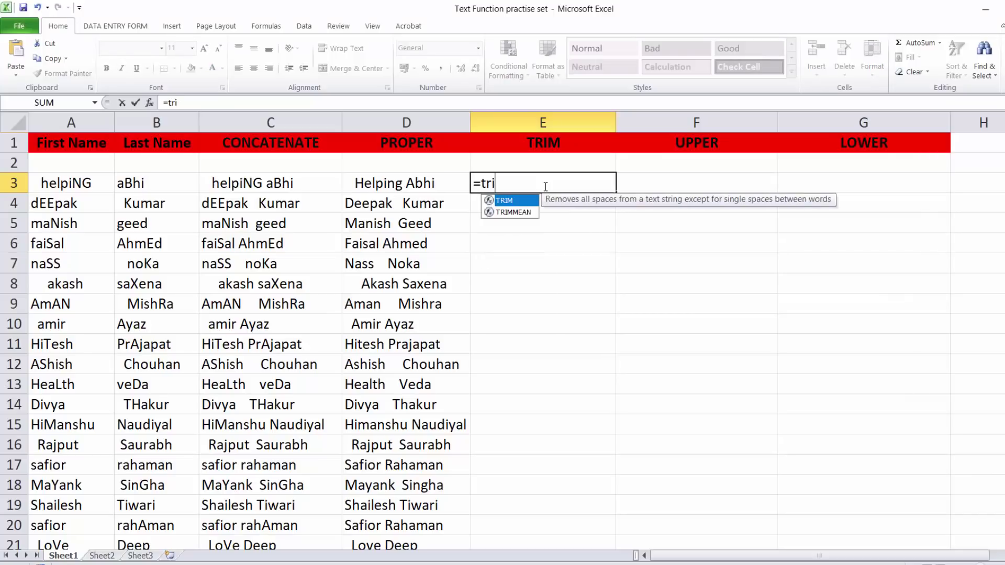
pyautogui.doubleClick(505, 201)
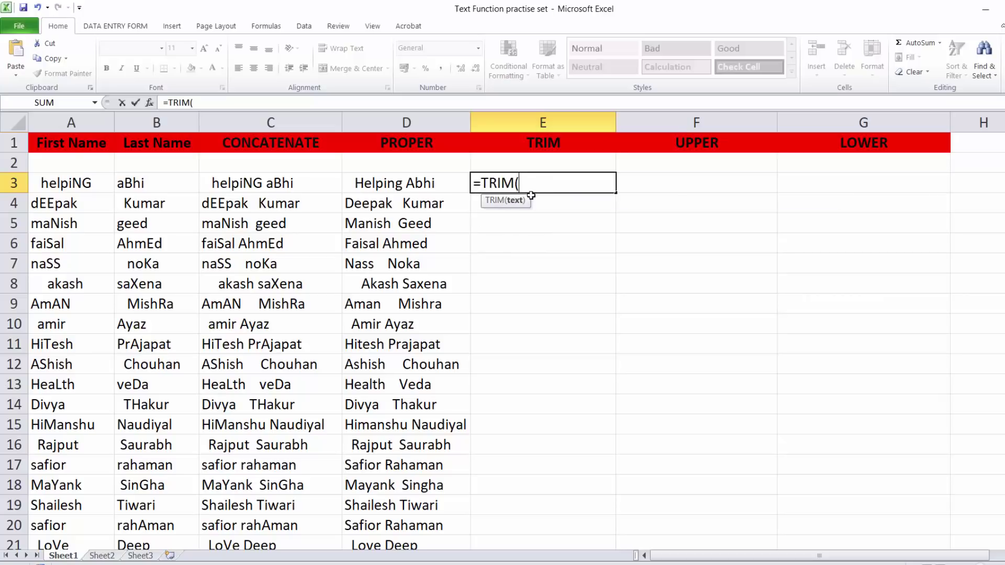
pyautogui.click(428, 186)
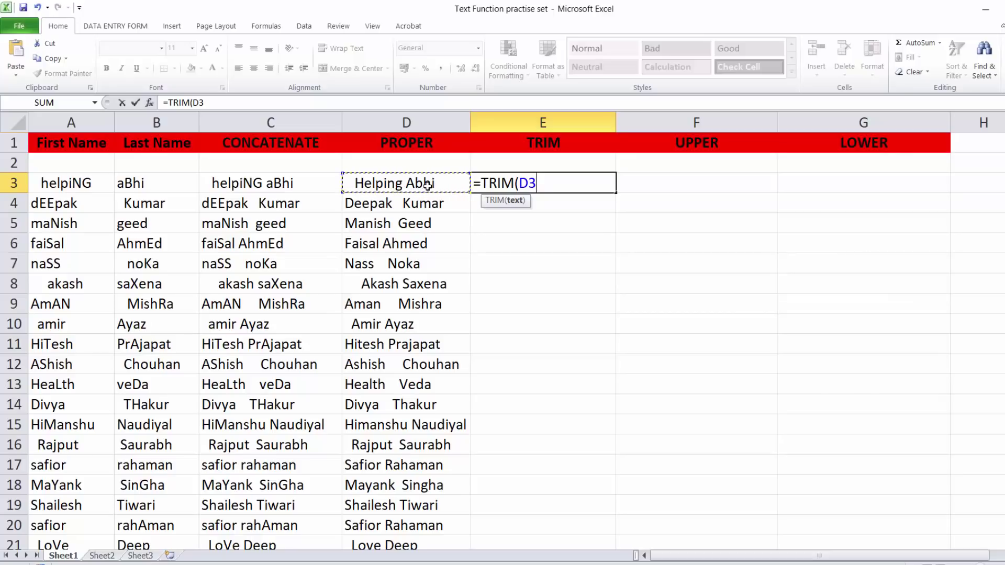
pyautogui.press('Return')
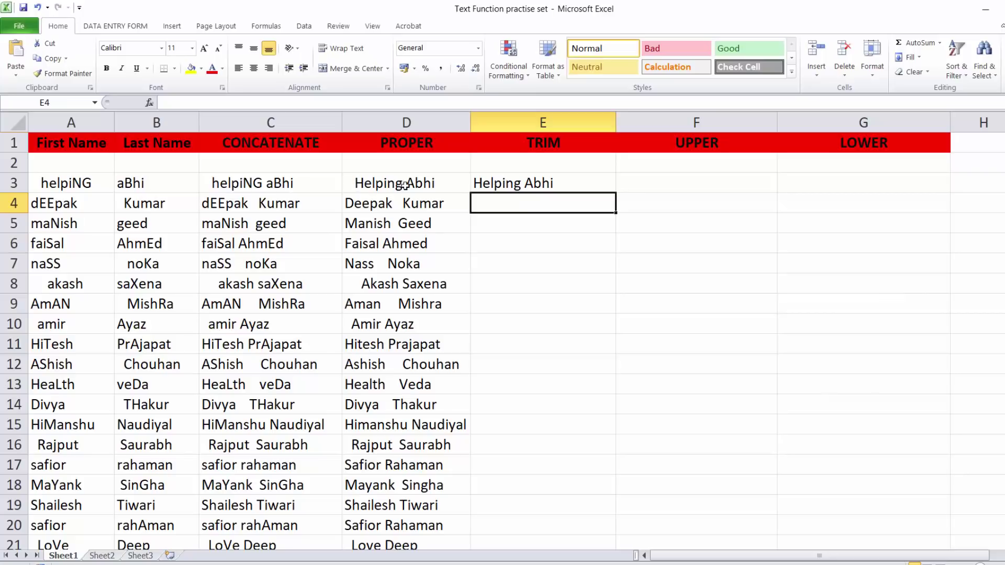
# Step: Fill the TRIM formula down column E to row 21
pyautogui.click(604, 184)
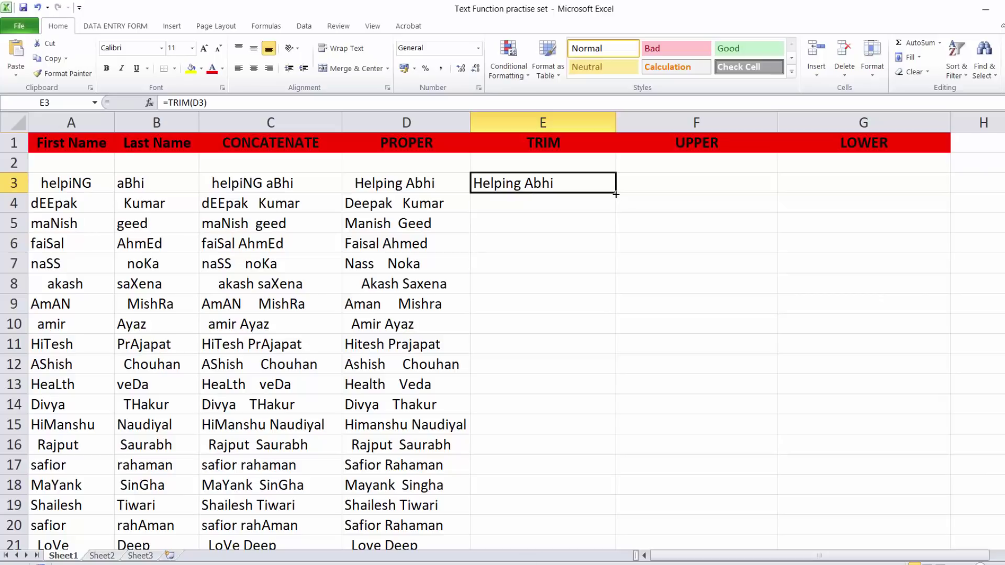
pyautogui.doubleClick(616, 194)
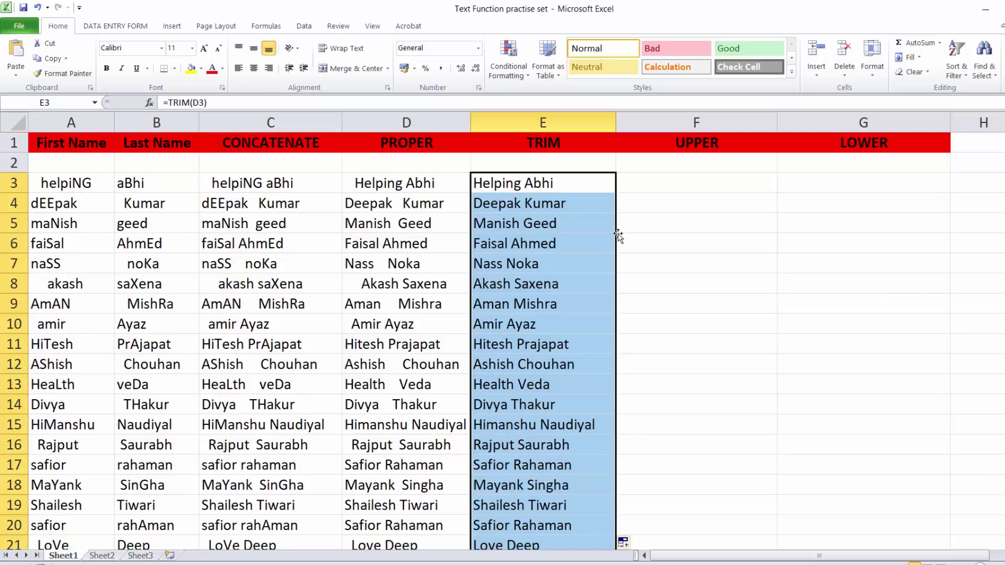
pyautogui.click(619, 187)
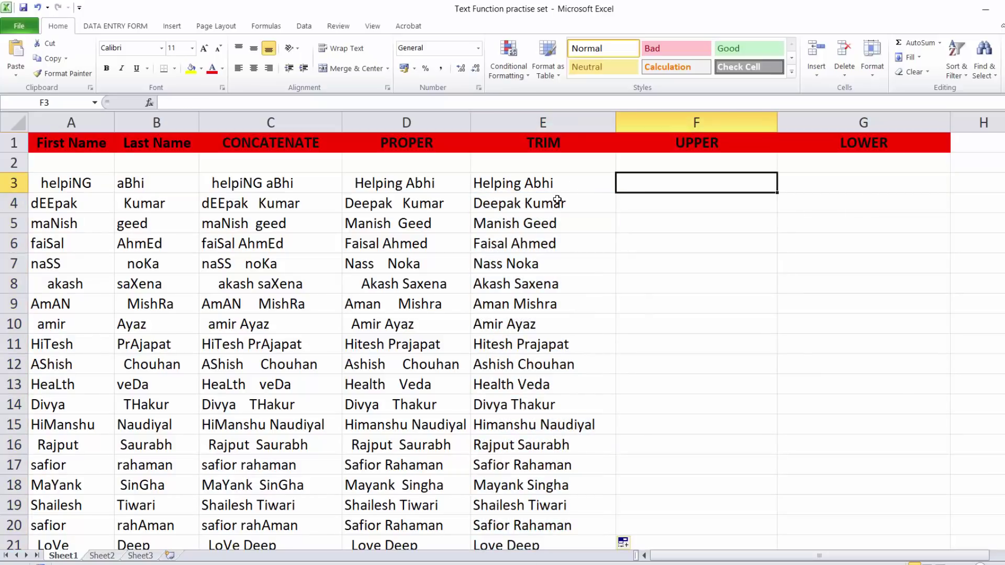
pyautogui.scroll(-1, 532, 353)
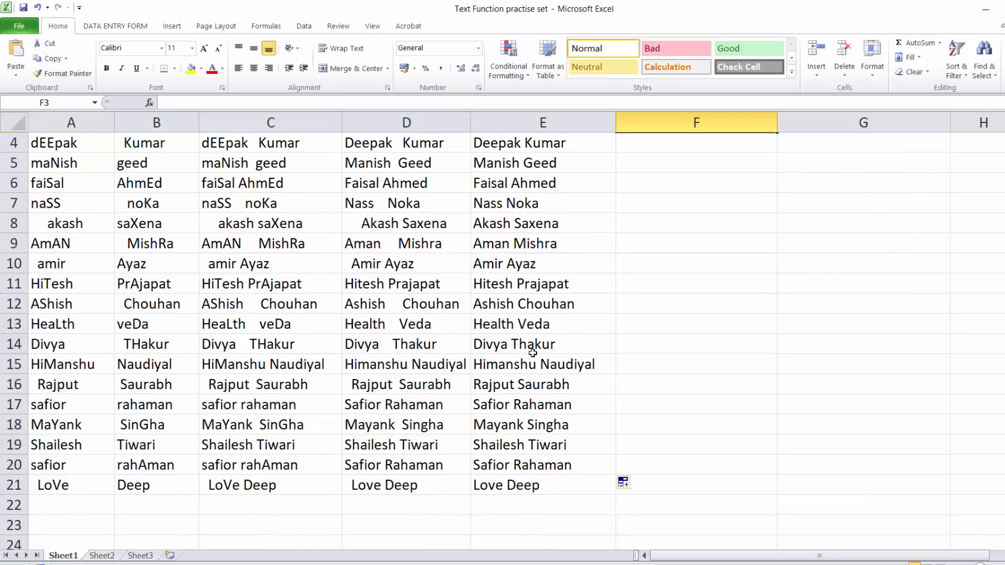
pyautogui.scroll(1, 533, 386)
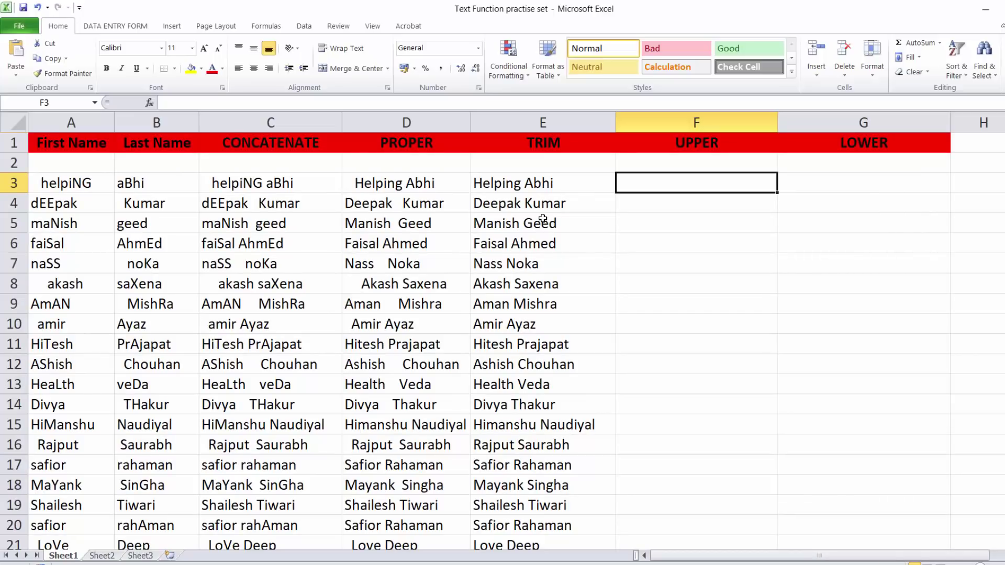
# Step: Enter =UPPER(E3) in F3 to convert the trimmed name to capitals
pyautogui.doubleClick(643, 185)
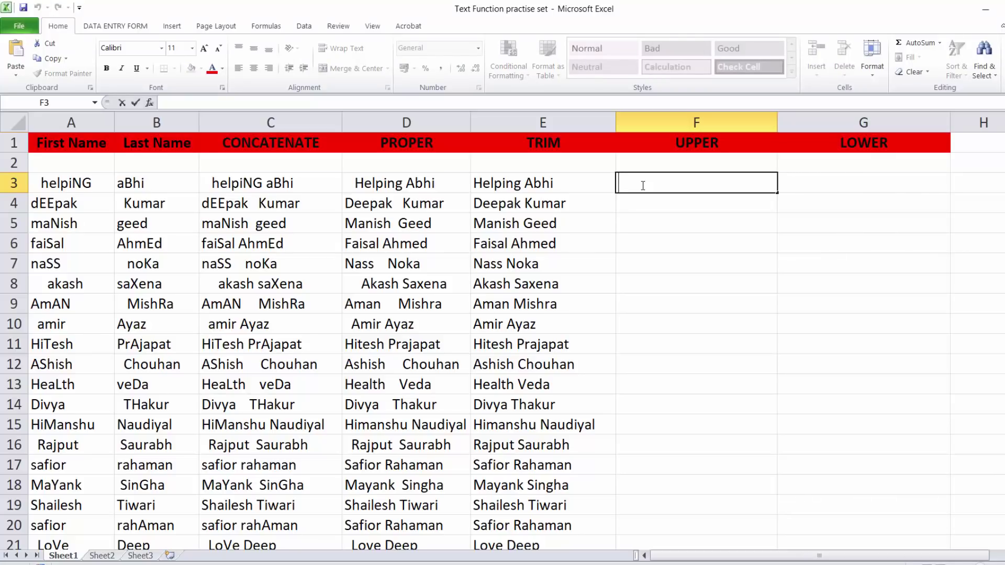
pyautogui.write('=u')
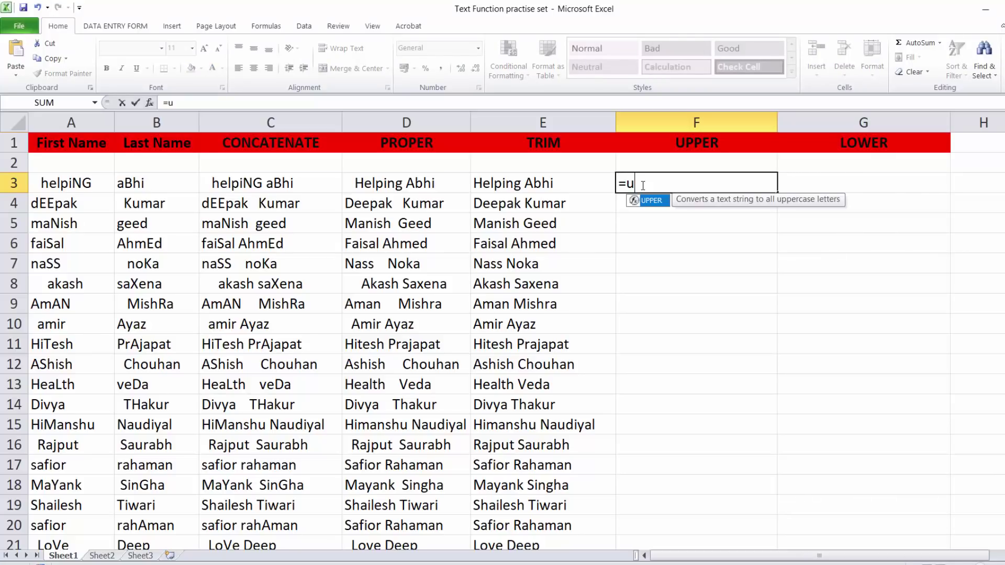
pyautogui.write('pper')
pyautogui.doubleClick(645, 201)
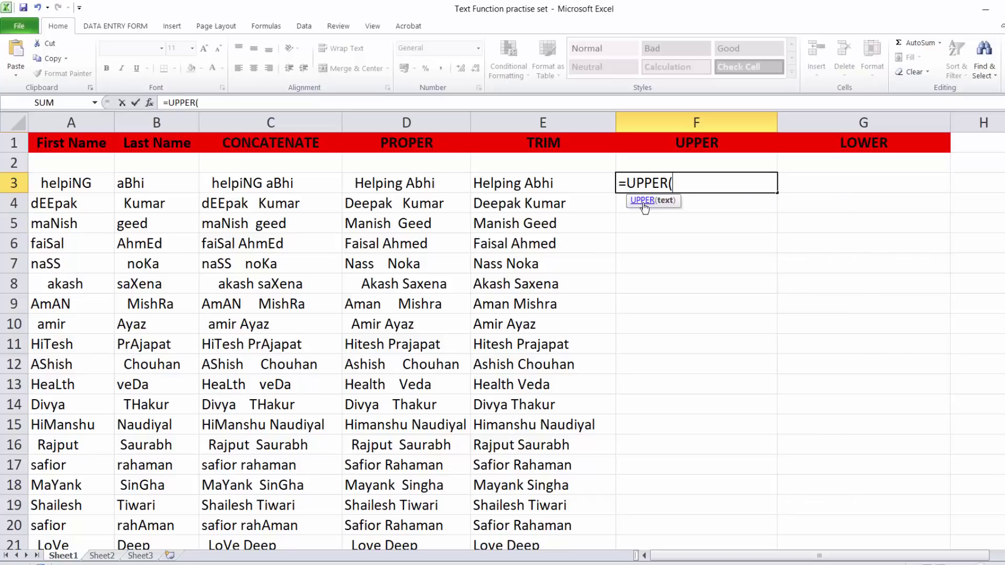
pyautogui.click(568, 189)
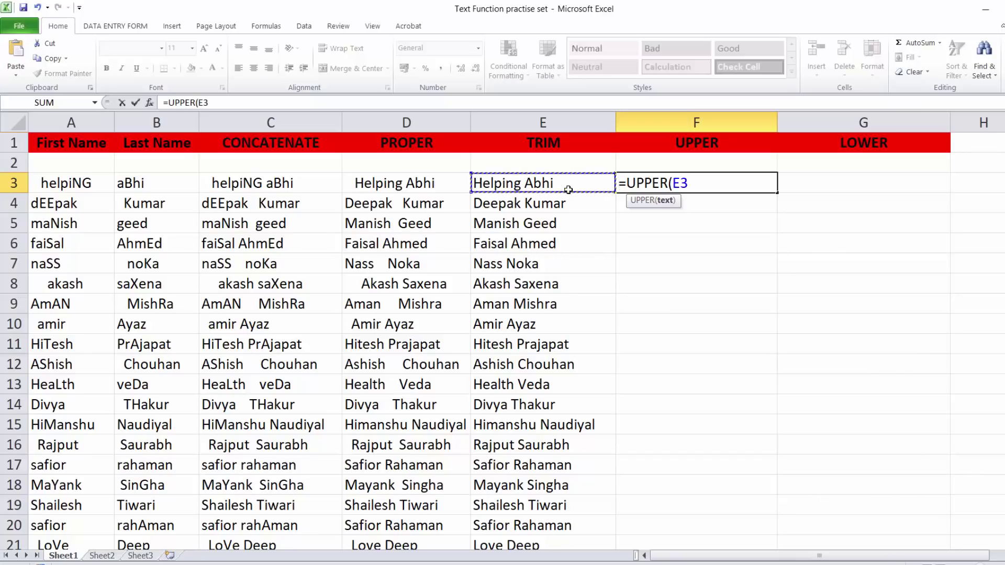
pyautogui.press('Return')
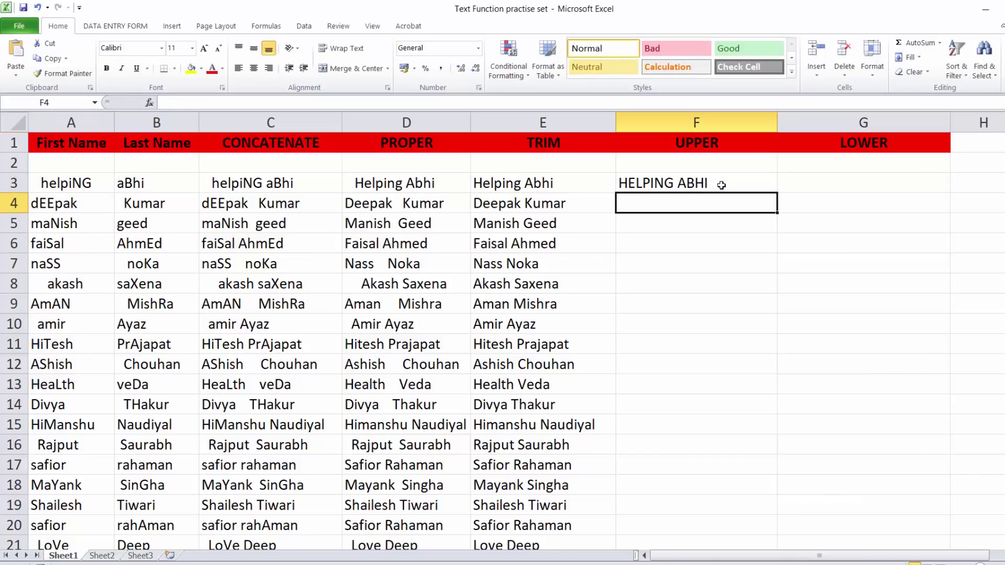
# Step: Fill the UPPER formula down column F to row 21, giving names like DEEPAK KUMAR
pyautogui.click(768, 184)
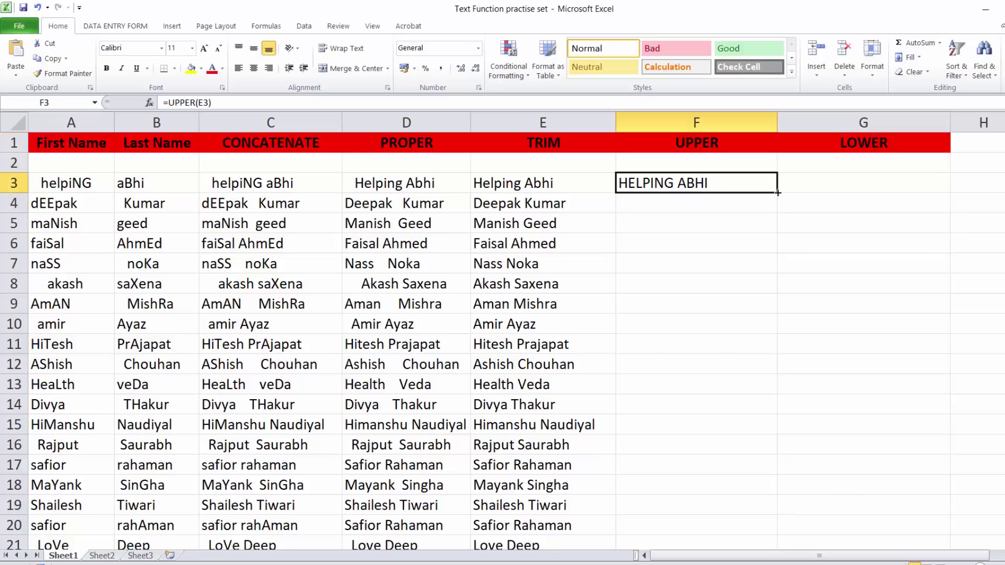
pyautogui.doubleClick(777, 193)
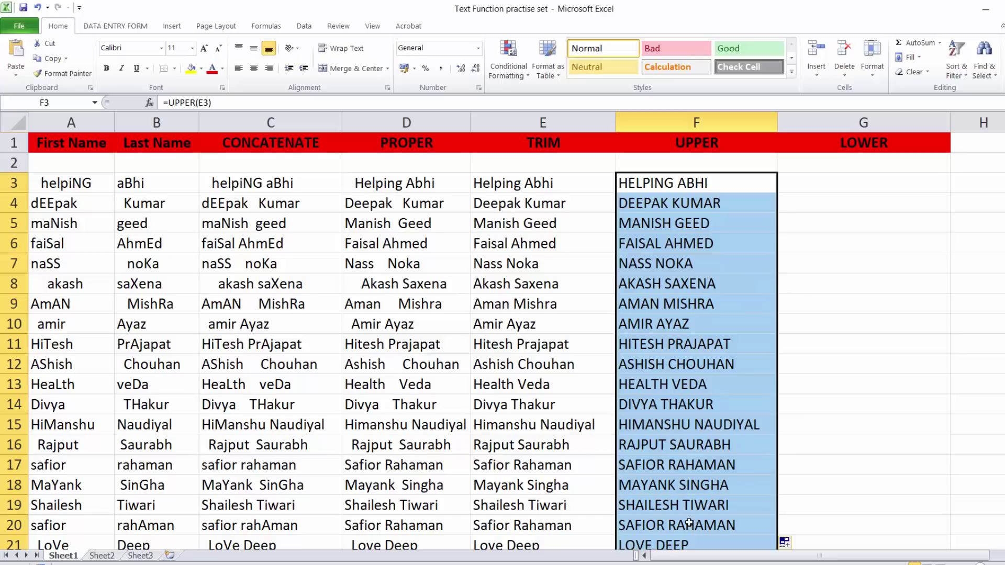
pyautogui.click(838, 187)
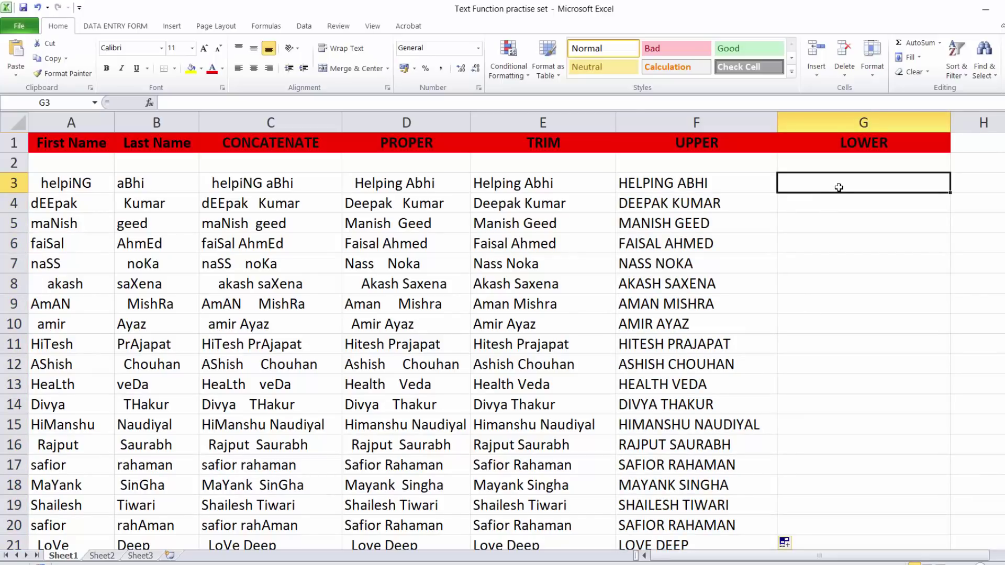
# Step: Enter =LOWER(F3) in G3 to convert the uppercase name to lowercase
pyautogui.doubleClick(838, 187)
pyautogui.write('=')
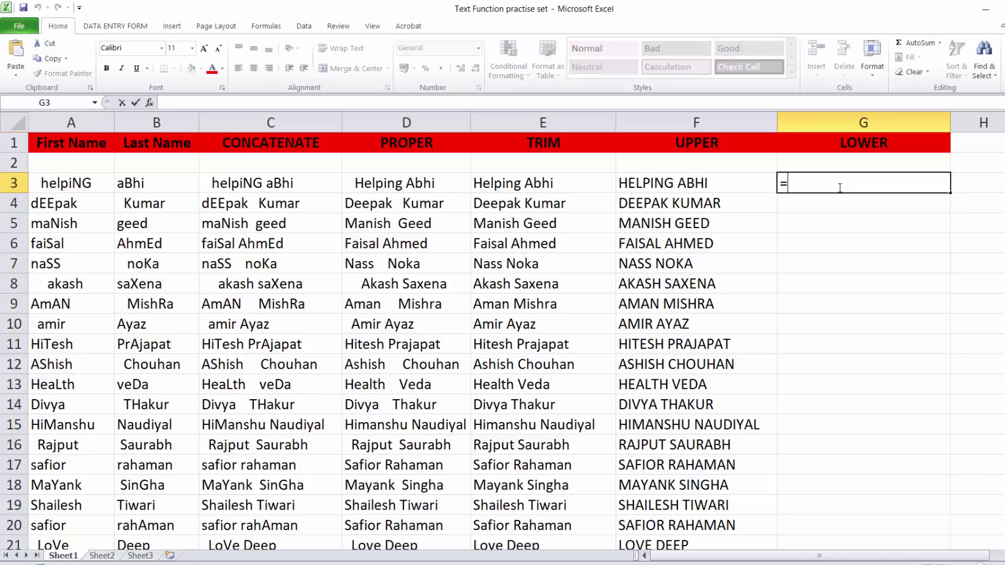
pyautogui.write('lo')
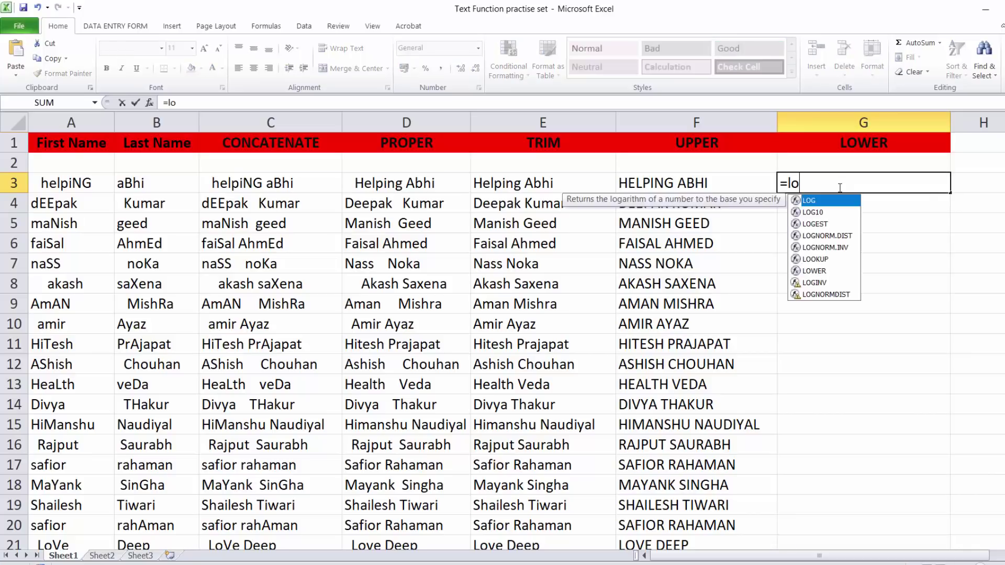
pyautogui.write('wer')
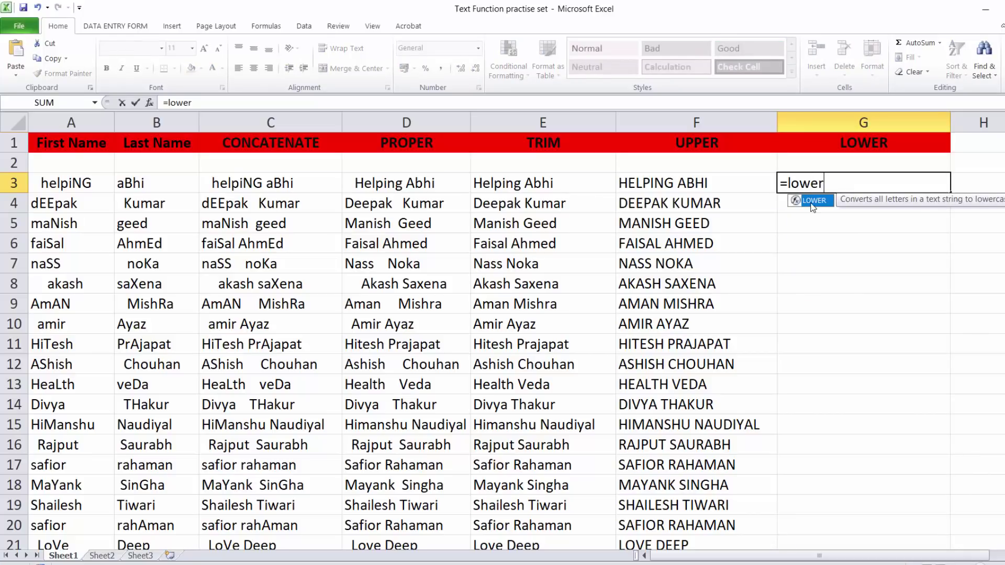
pyautogui.doubleClick(812, 201)
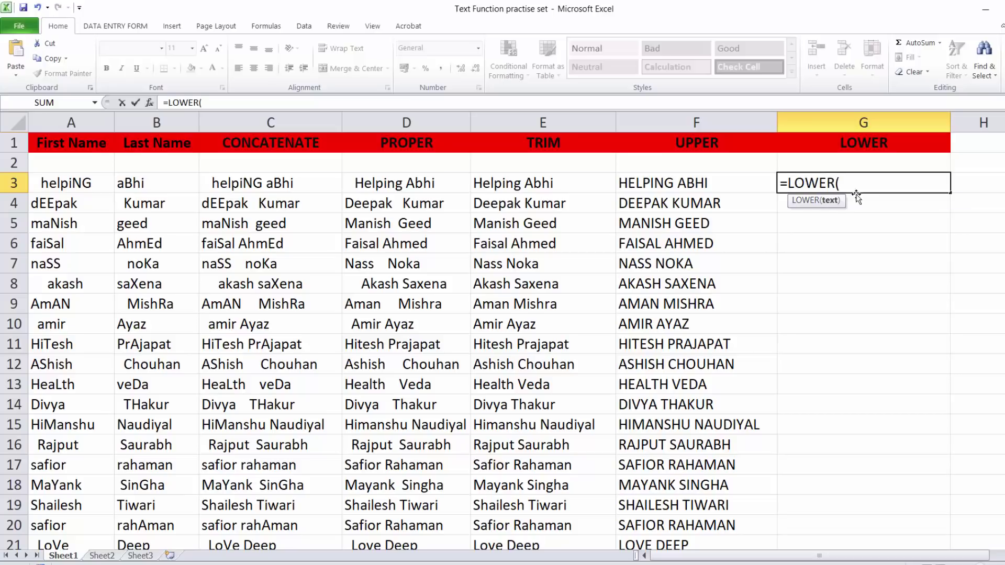
pyautogui.click(704, 187)
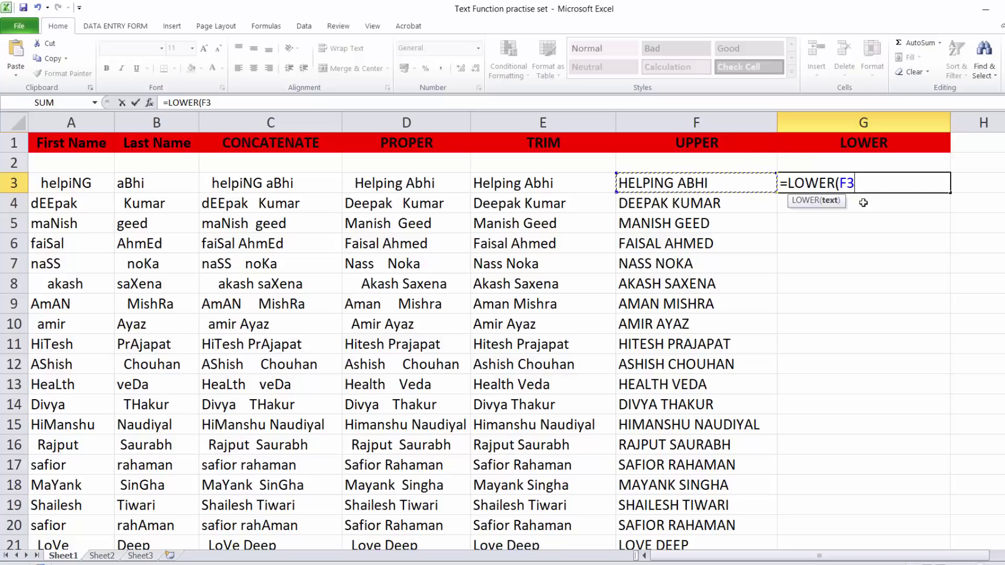
pyautogui.press('Return')
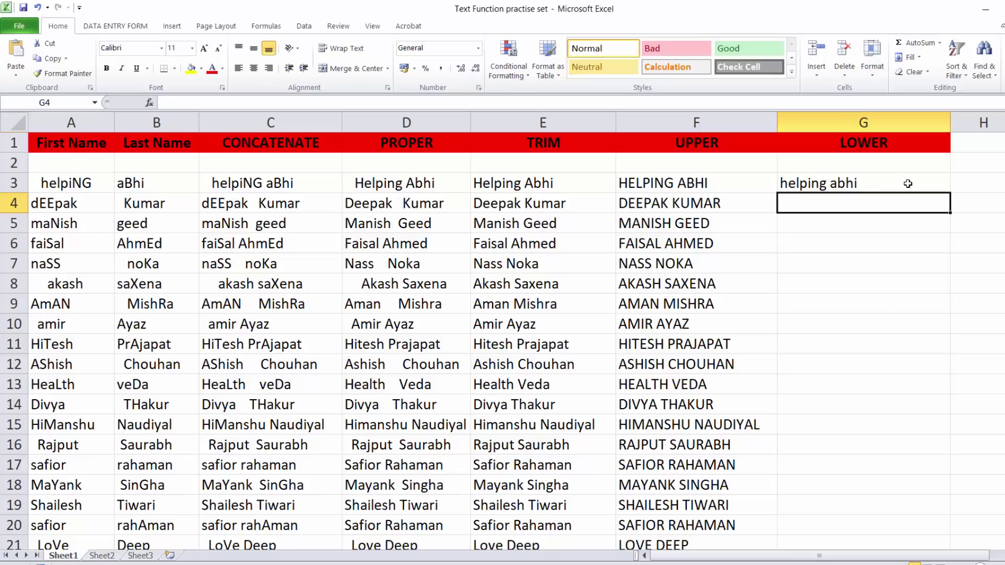
pyautogui.click(904, 184)
pyautogui.doubleClick(950, 195)
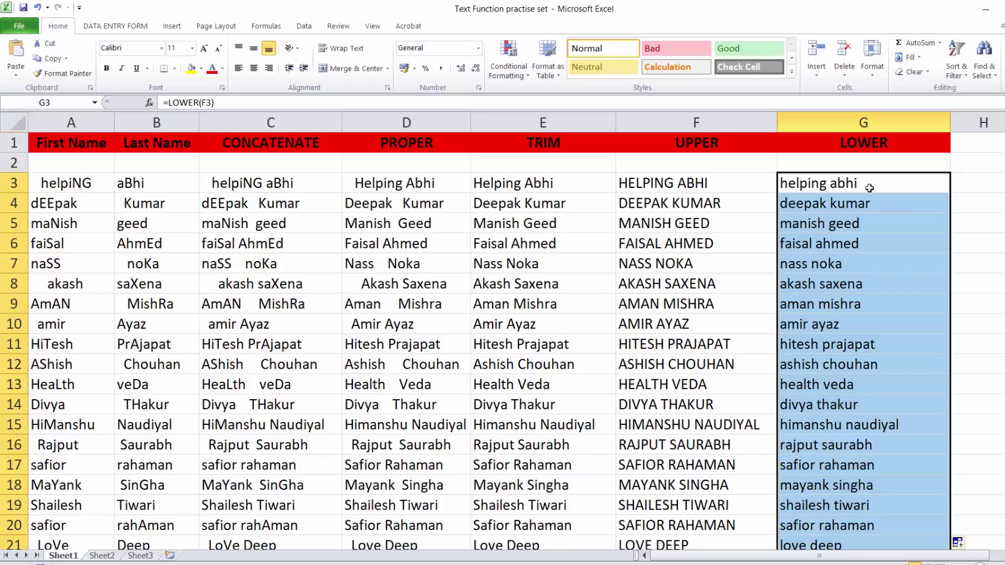
pyautogui.click(989, 187)
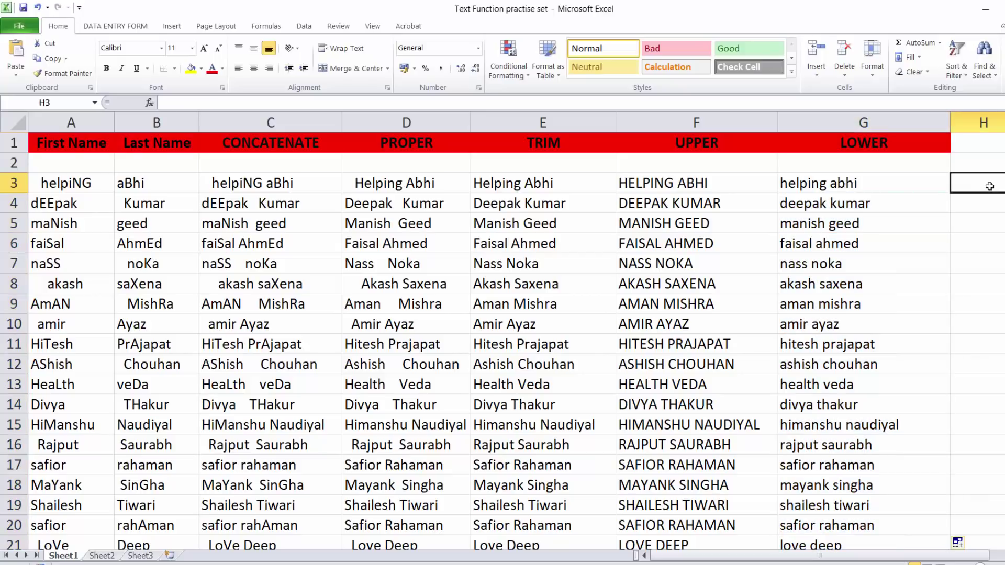